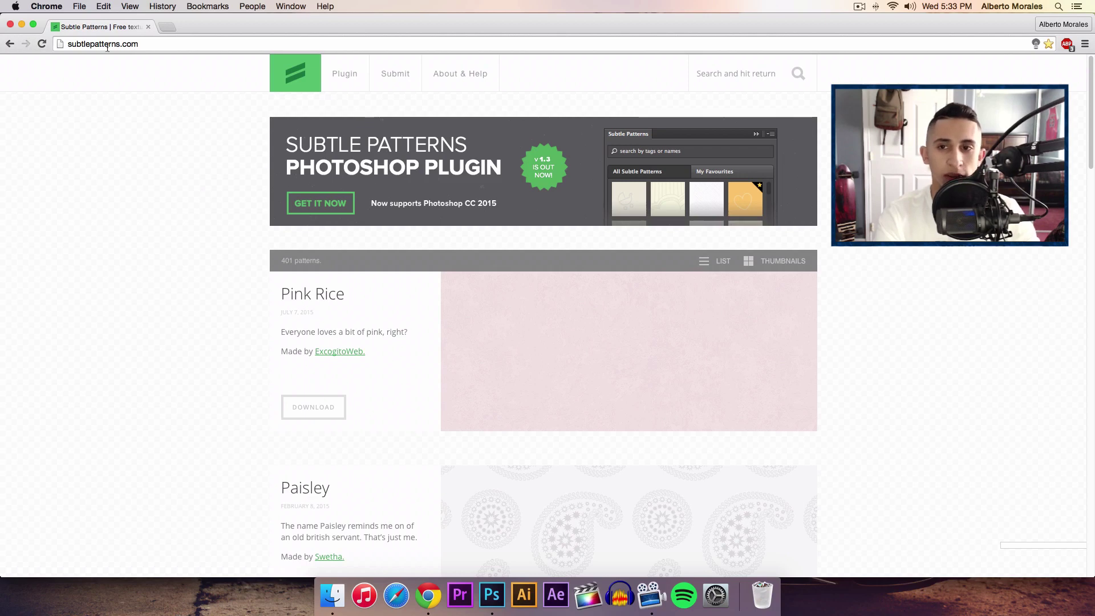
Browse Subtle Patterns, briefly opening and closing the Photoshop plugin page.
scroll(224, 222, "down", 5)
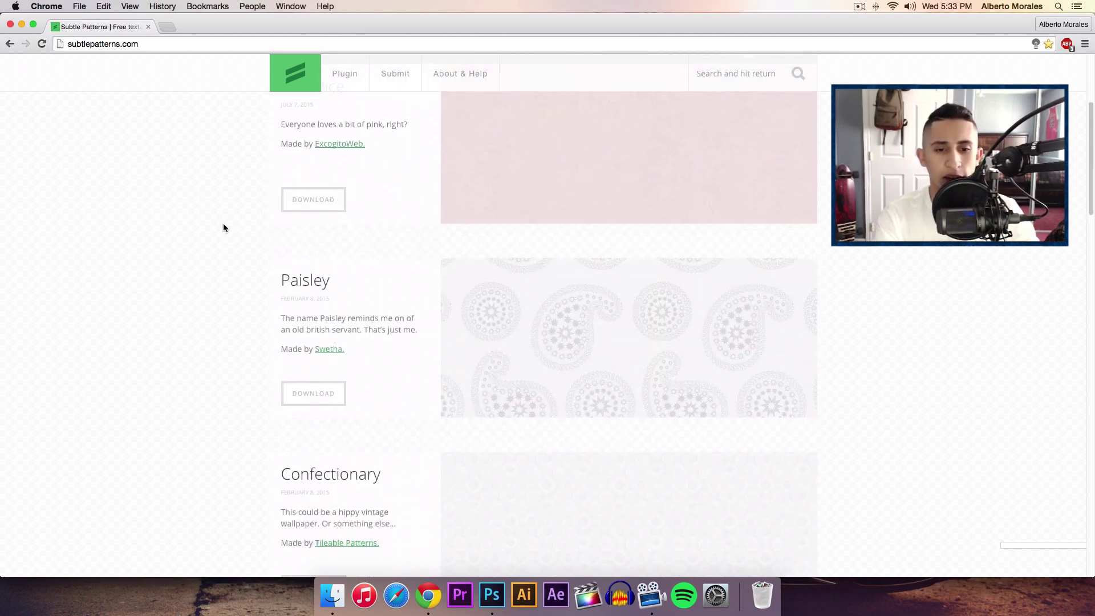
scroll(225, 226, "up", 3)
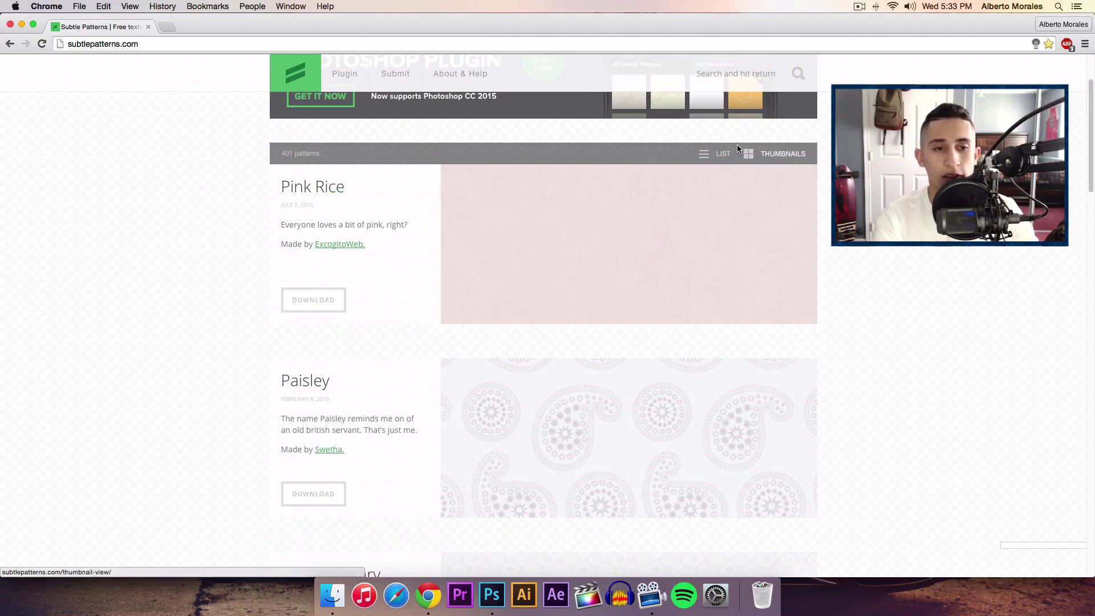
scroll(756, 156, "up", 3)
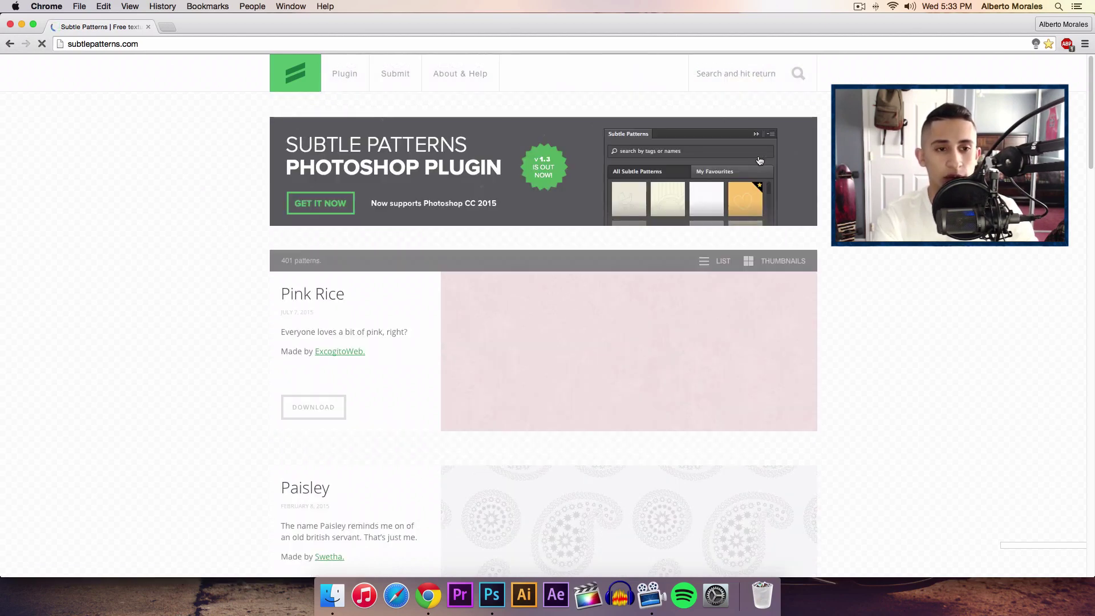
left_click(315, 201)
left_click(260, 27)
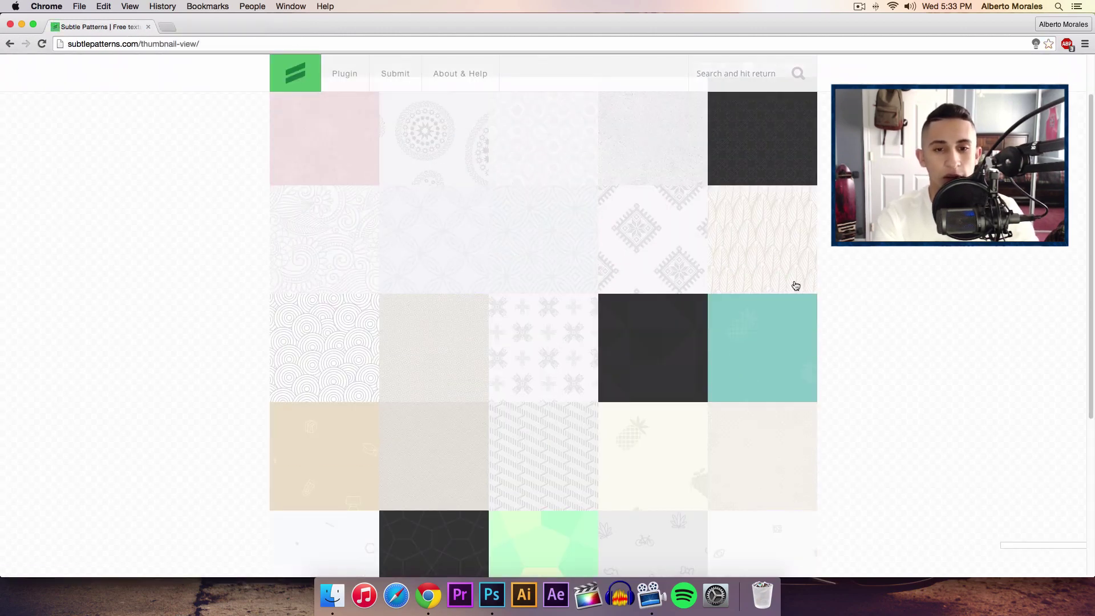
Download the Black lozenge pattern and unpack black_lozenge.zip.
scroll(797, 237, "down", 5)
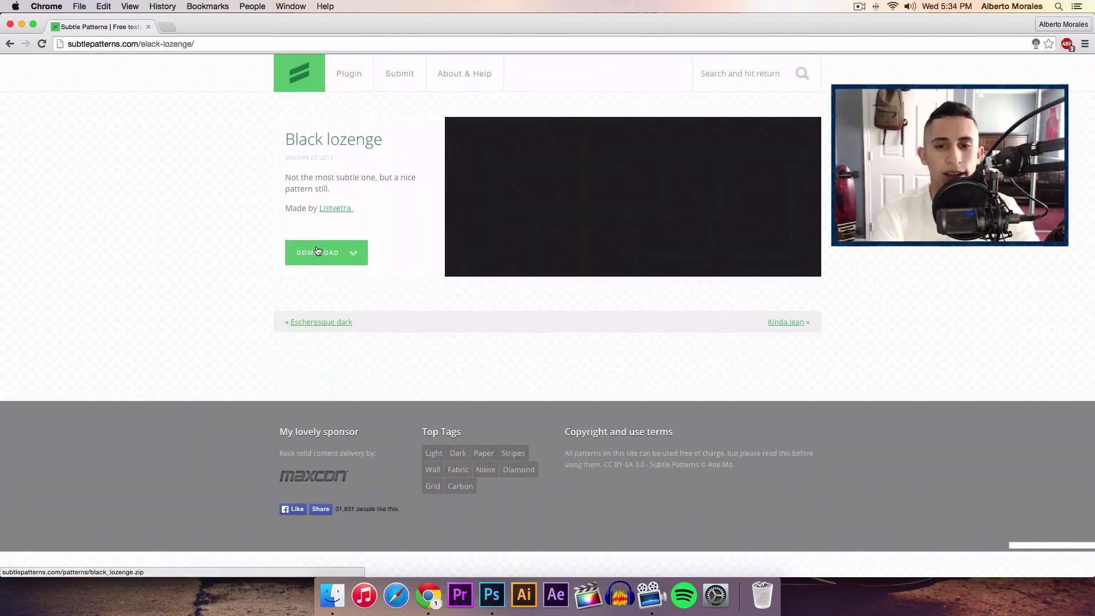
left_click(314, 252)
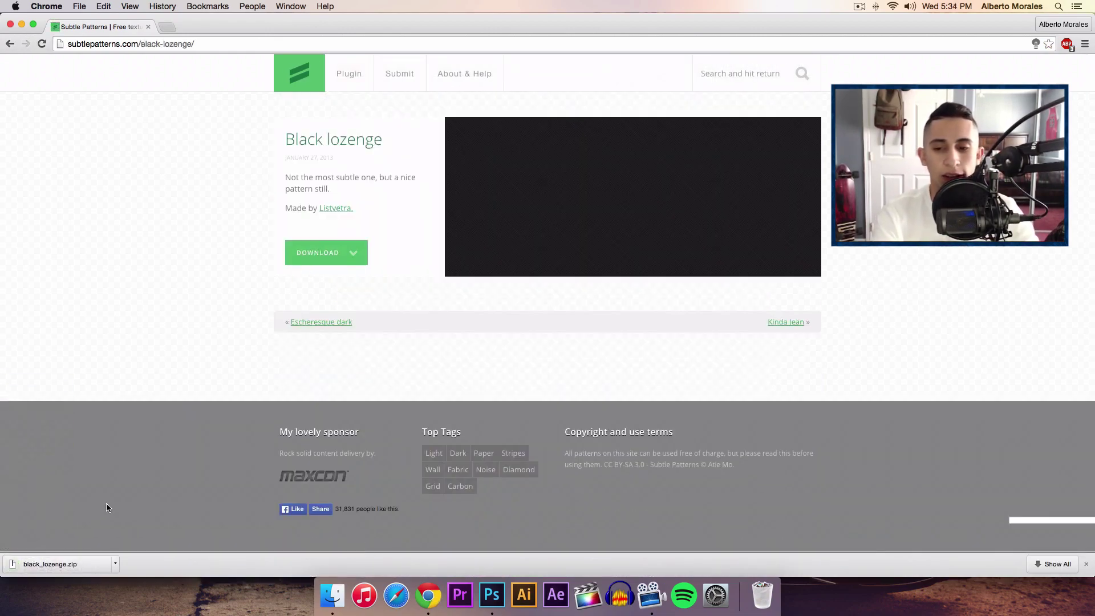
left_click(52, 564)
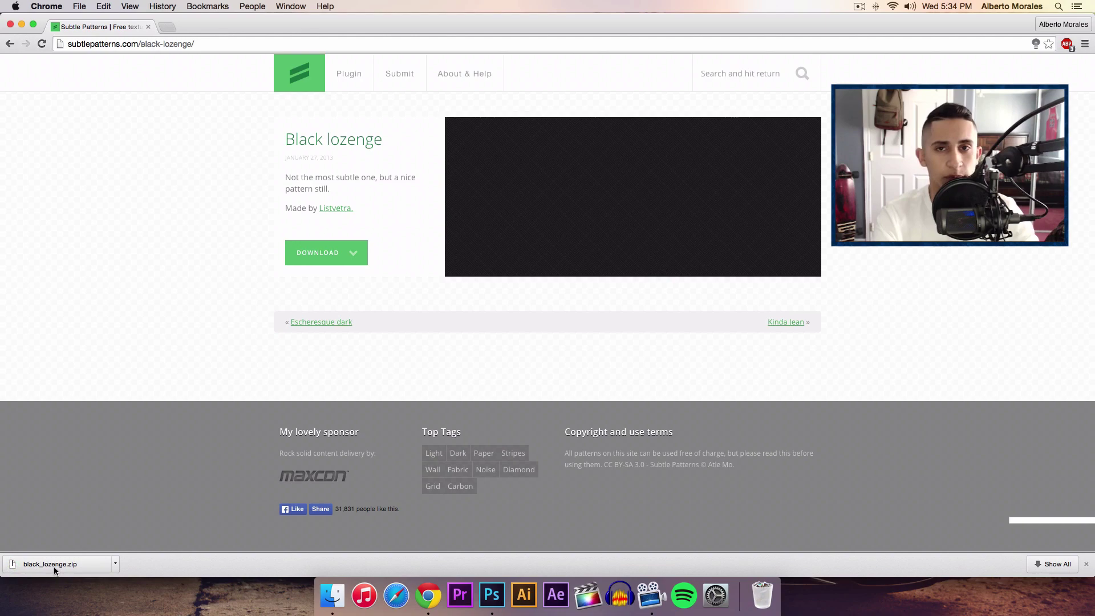
Drag black_lozenge.png from Downloads > black_lozenge onto Photoshop to open it.
left_click(332, 594)
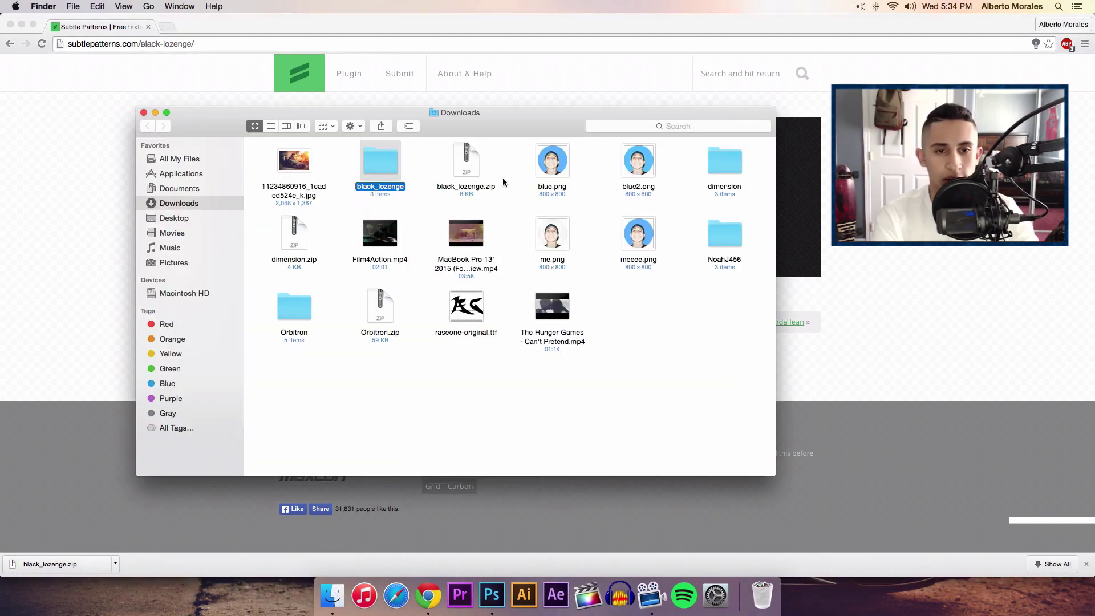
double_click(373, 165)
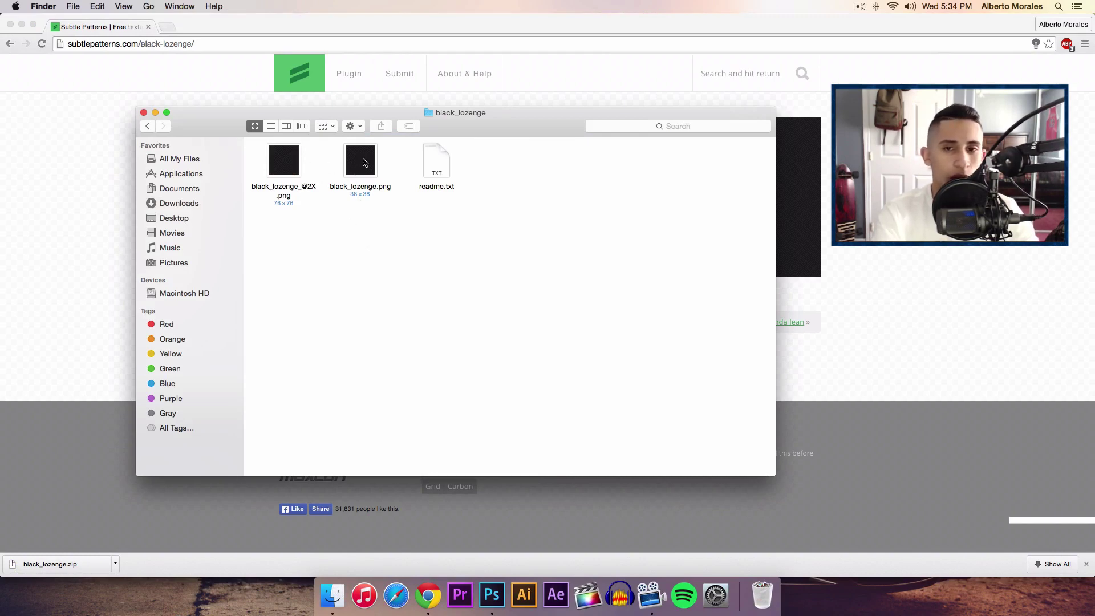
left_click(370, 166)
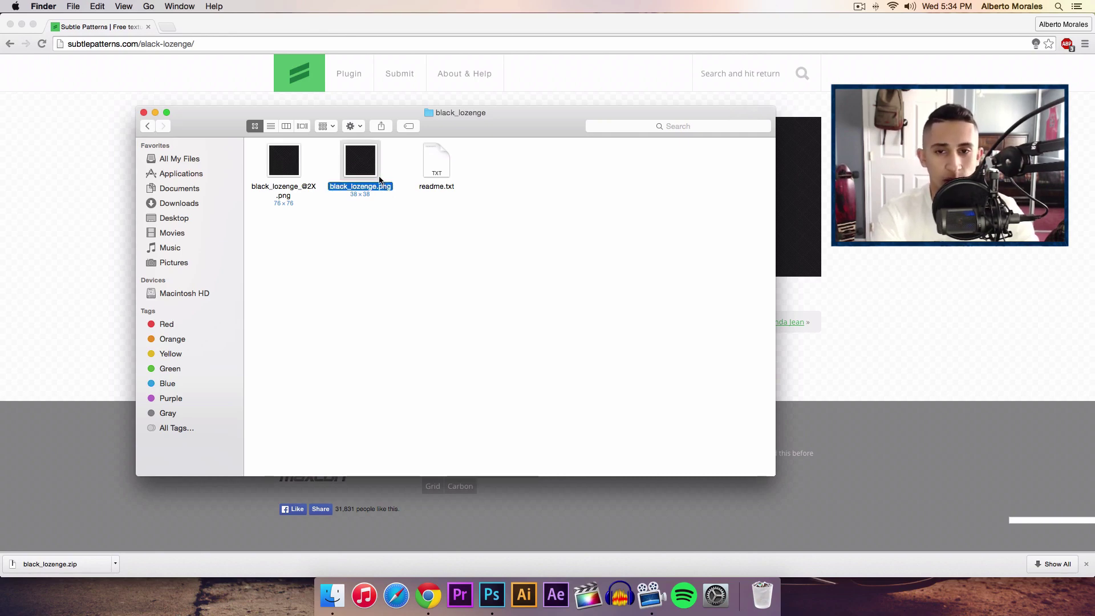
left_click_drag(363, 165, 494, 604)
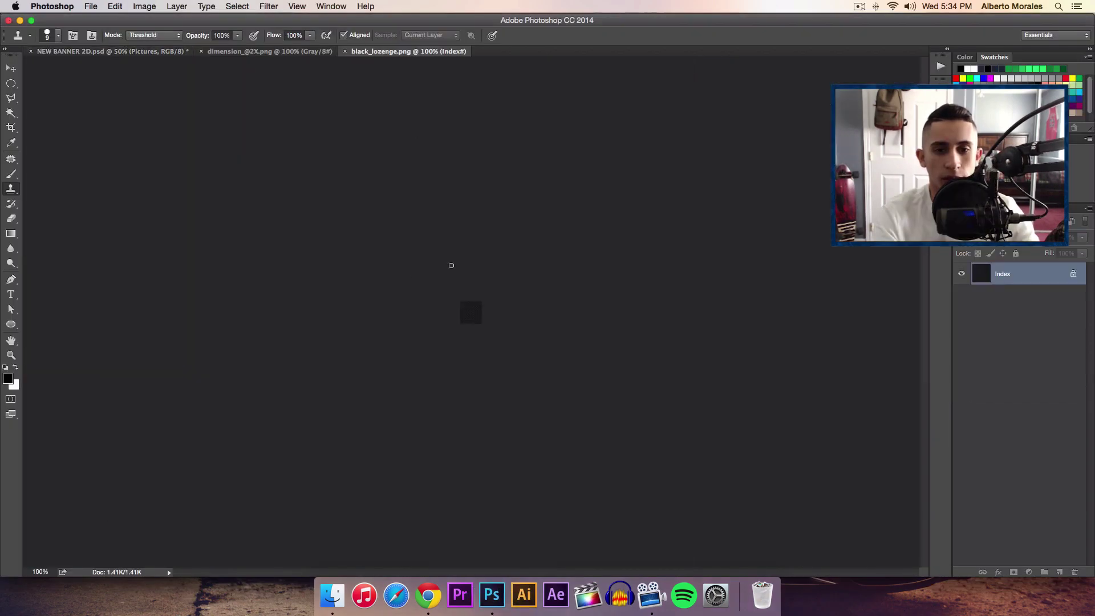
Inspect the lozenge tile by zooming in and back out to actual size.
key("v")
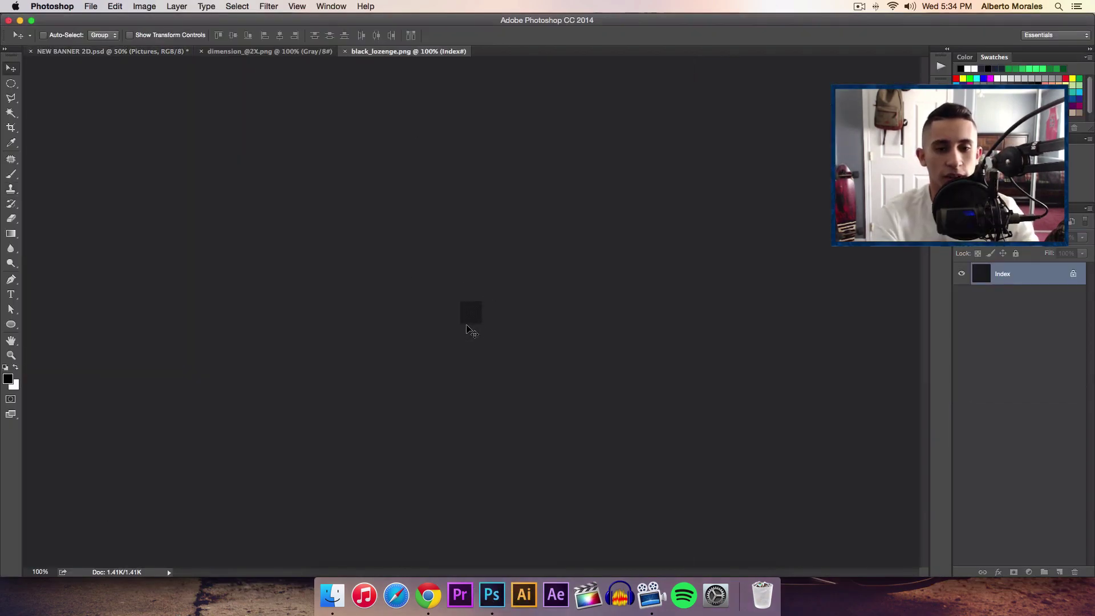
key("super+plus")
key("super+plus")
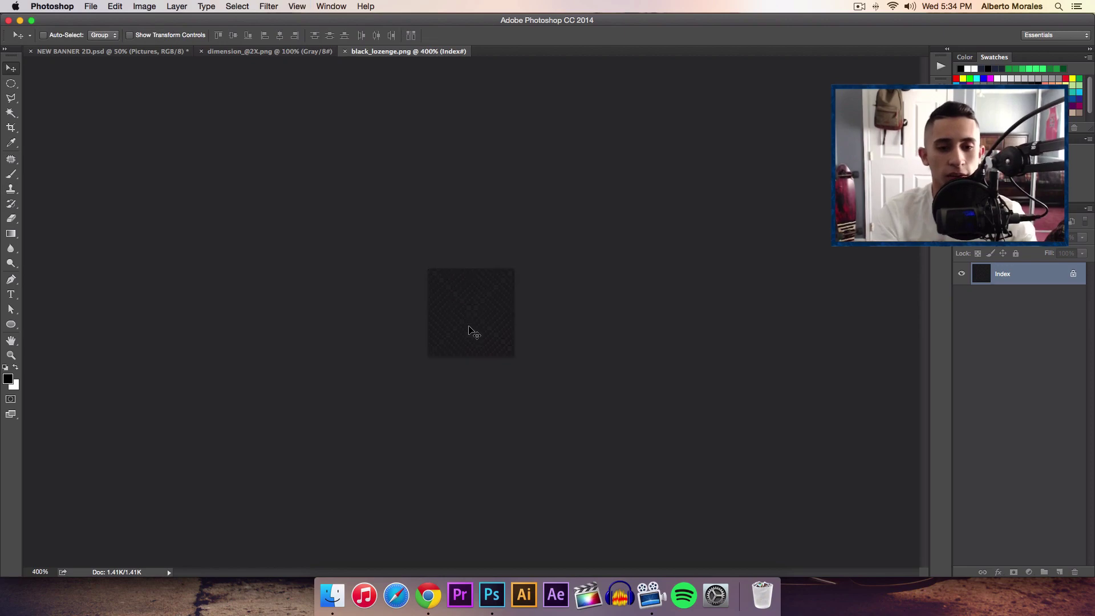
key("super+minus")
key("super+minus")
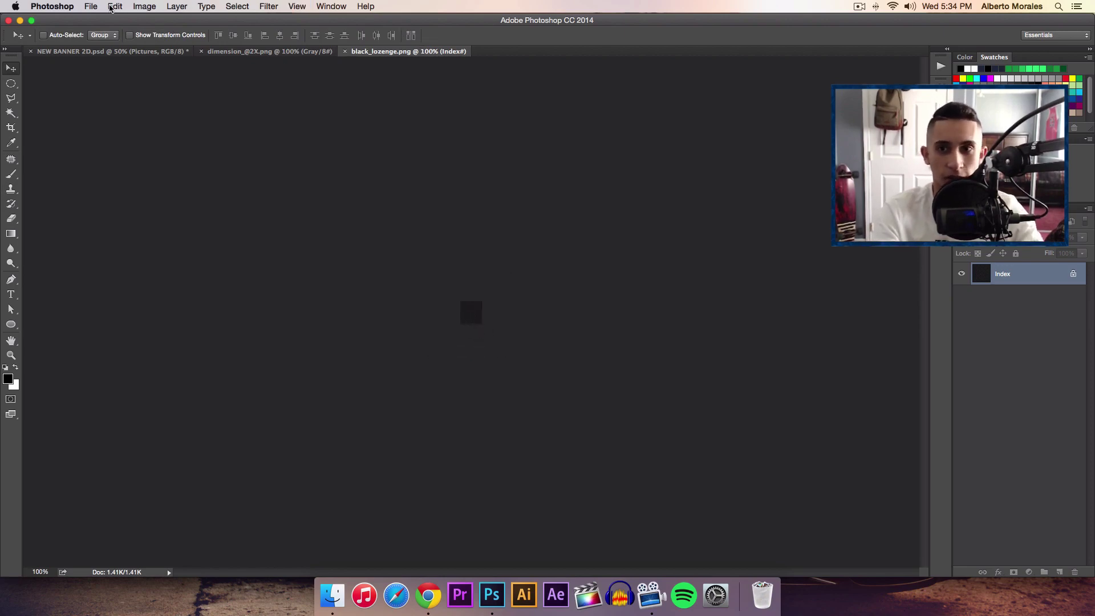
Define the tile as pattern 'black_lozenge.png' and return to NEW BANNER 2D.psd.
left_click(115, 7)
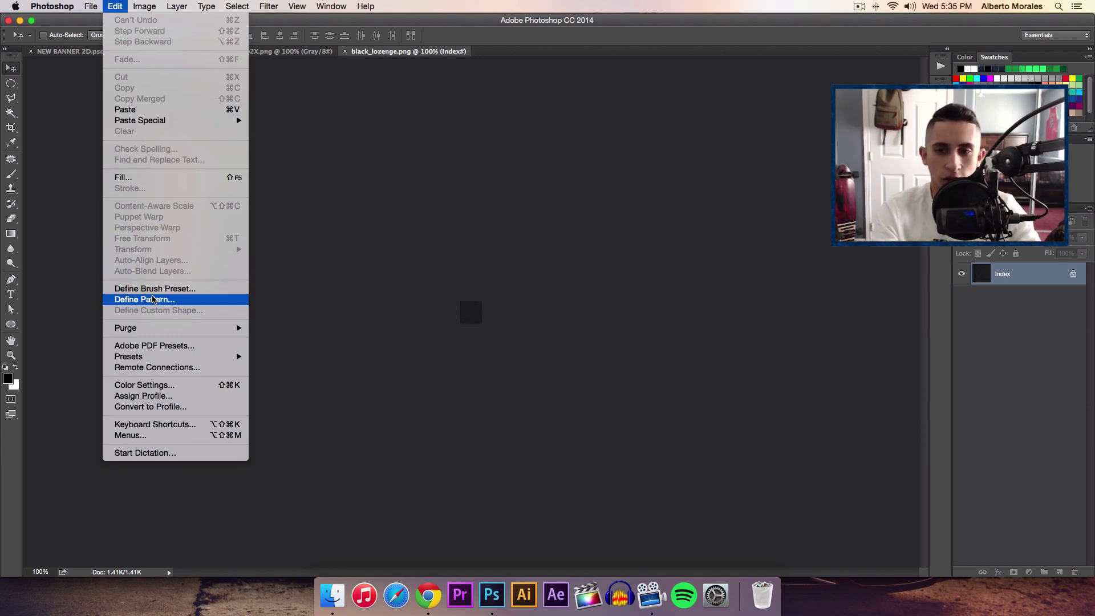
mouse_move(166, 8)
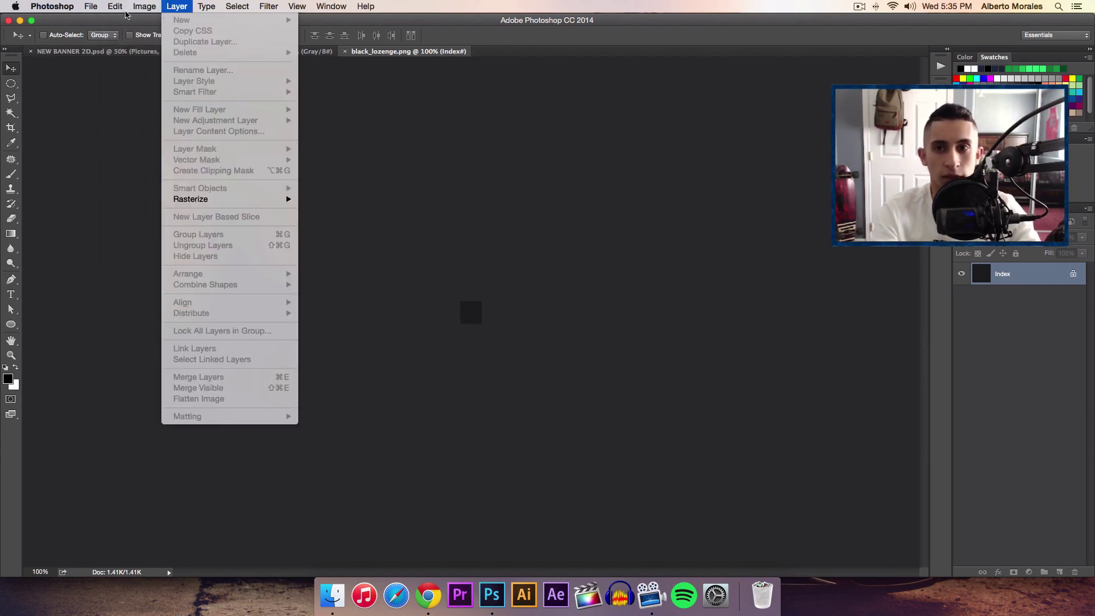
mouse_move(120, 11)
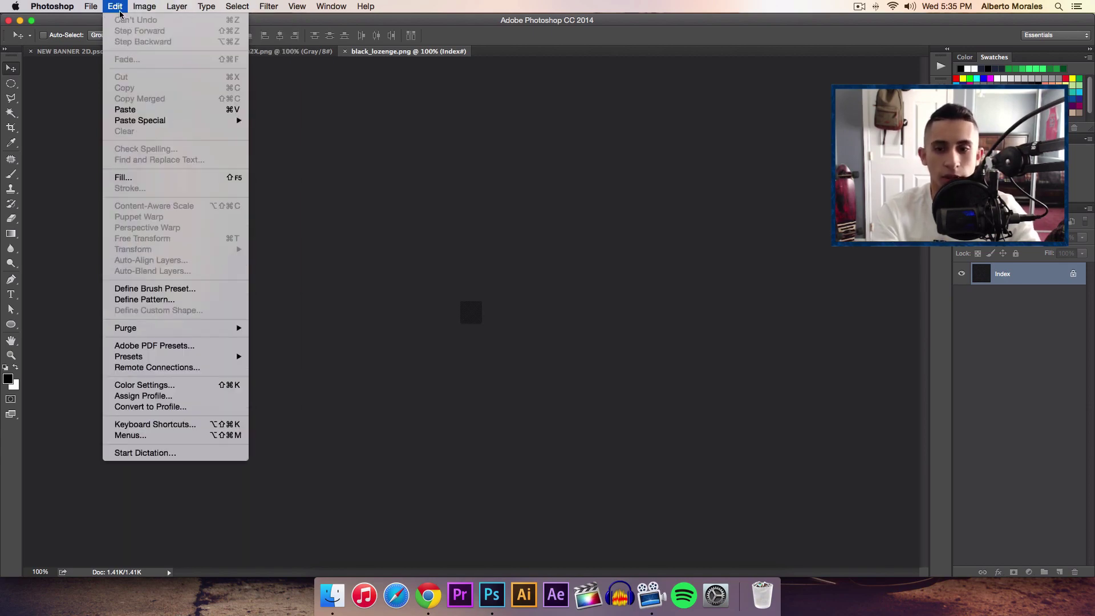
left_click(158, 301)
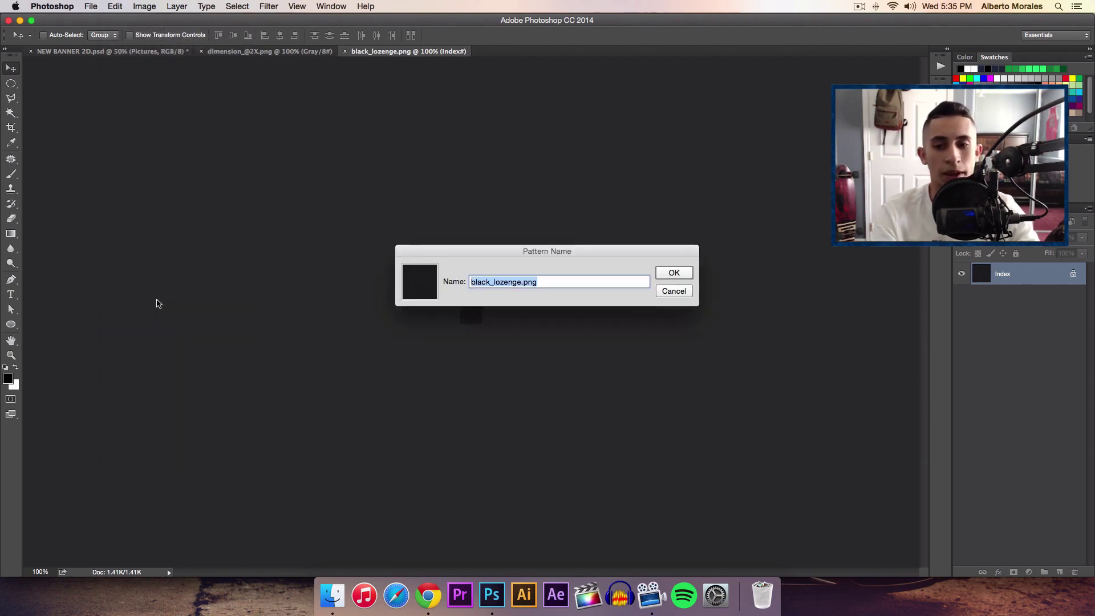
left_click(674, 272)
left_click(184, 52)
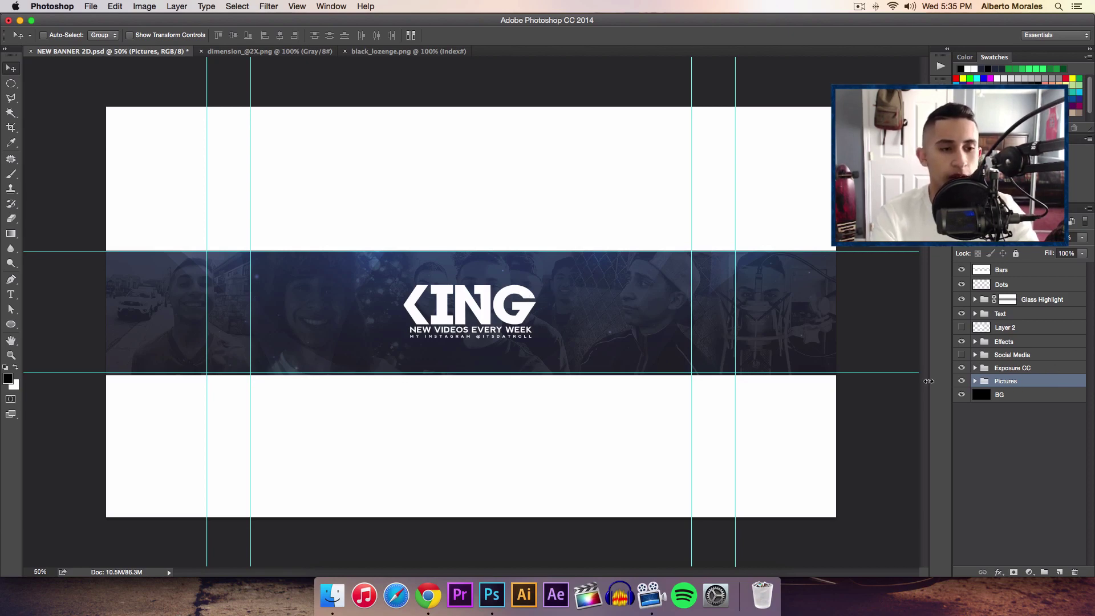
Open Layer Style for the Pictures layer after toggling its visibility to compare.
left_click(962, 381)
left_click(962, 380)
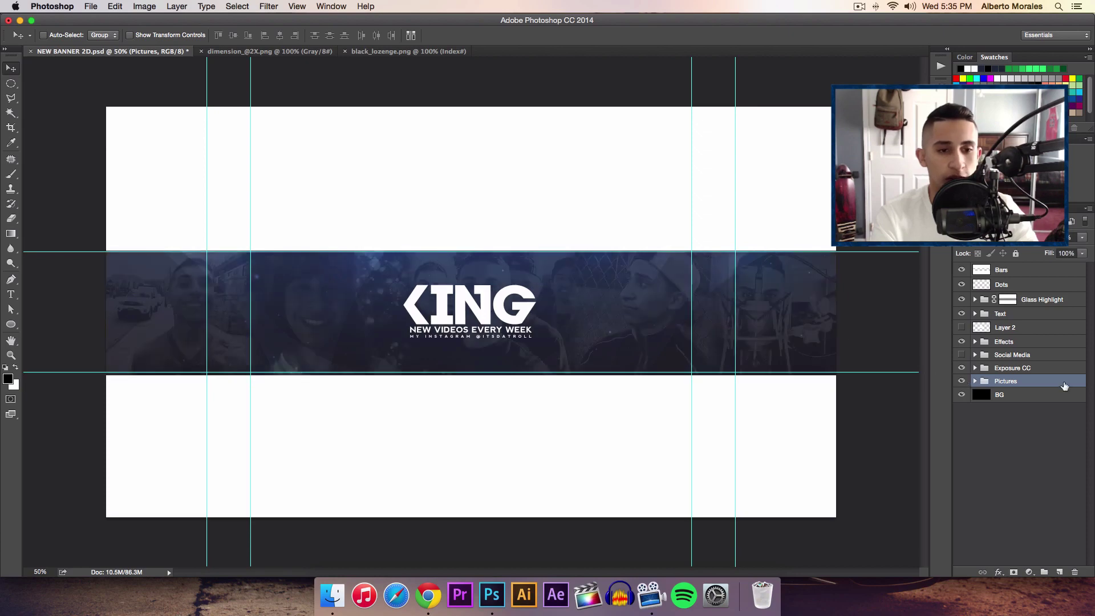
double_click(1026, 381)
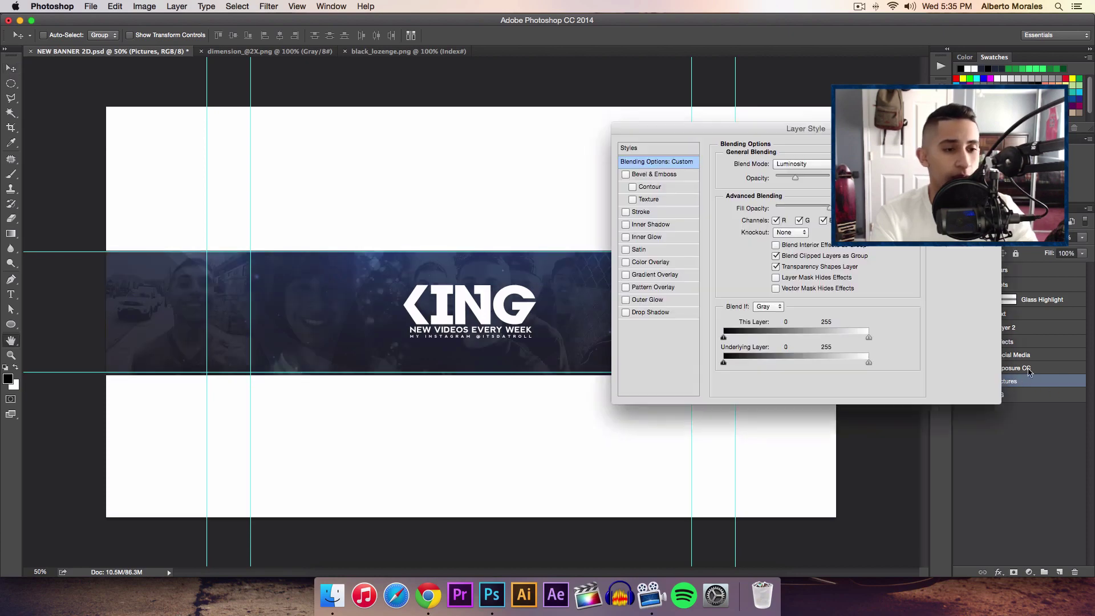
key("space")
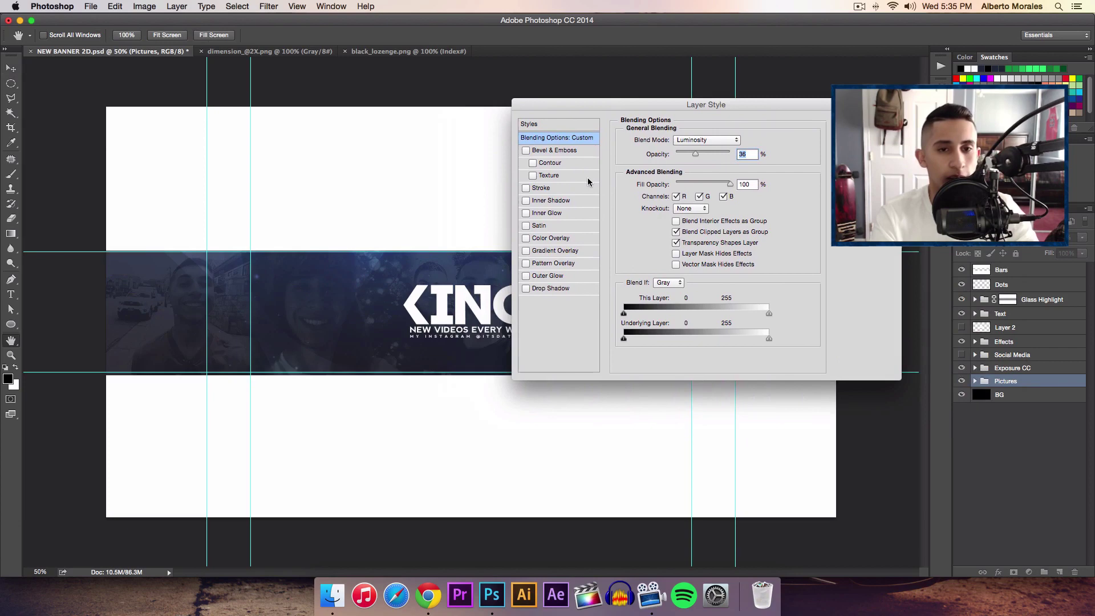
left_click_drag(624, 108, 651, 92)
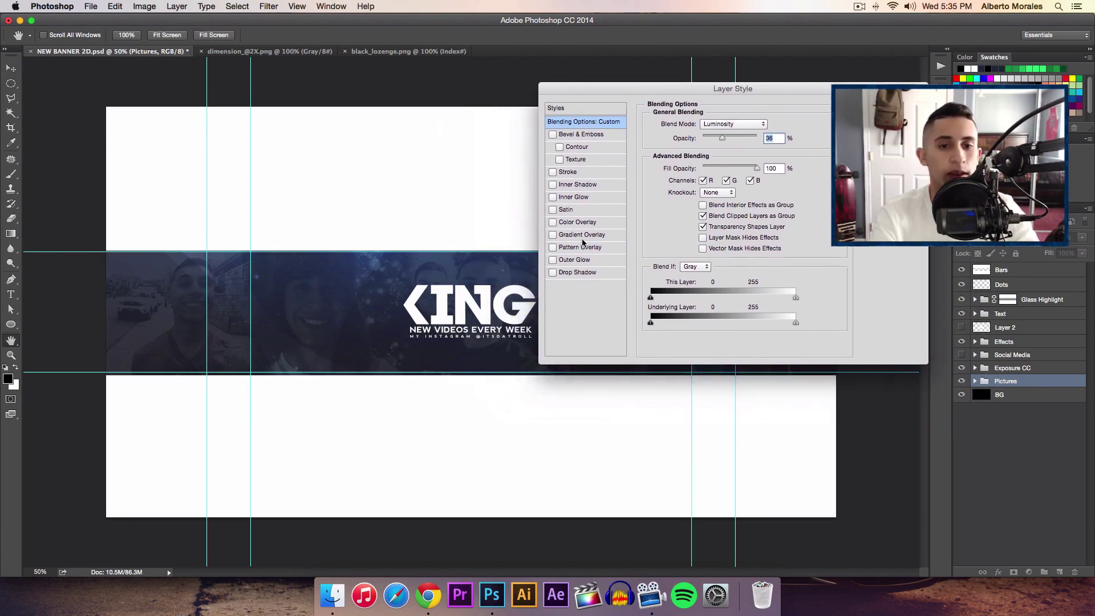
Enable Pattern Overlay with Multiply blend mode and opacity lowered to 25%.
left_click(553, 248)
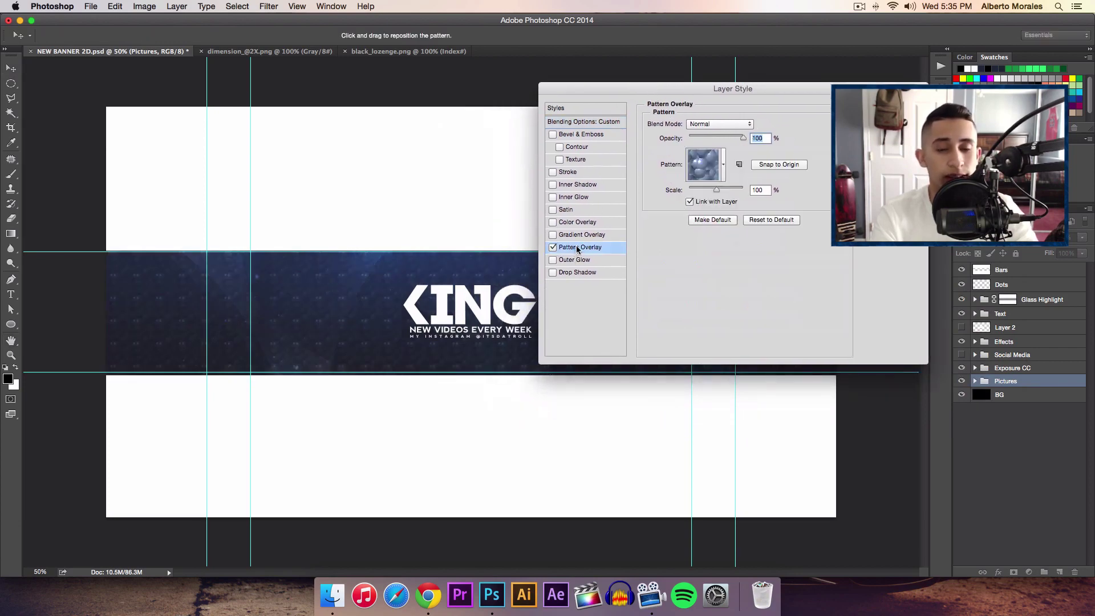
left_click(716, 125)
left_click(707, 157)
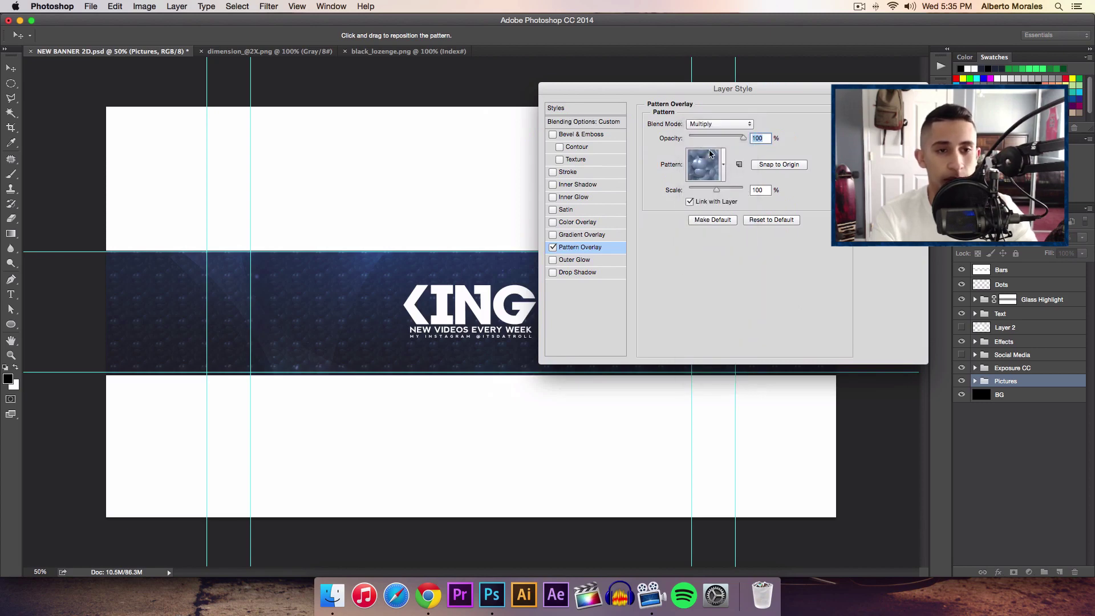
left_click(702, 138)
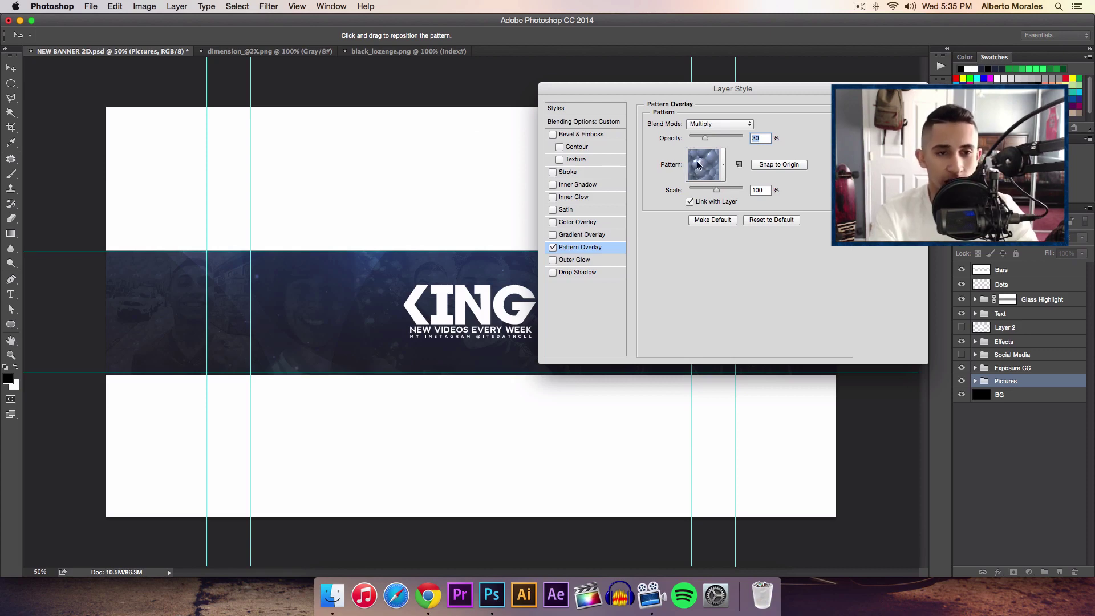
Choose the dark pattern in the overlay's Pattern picker.
left_click(709, 167)
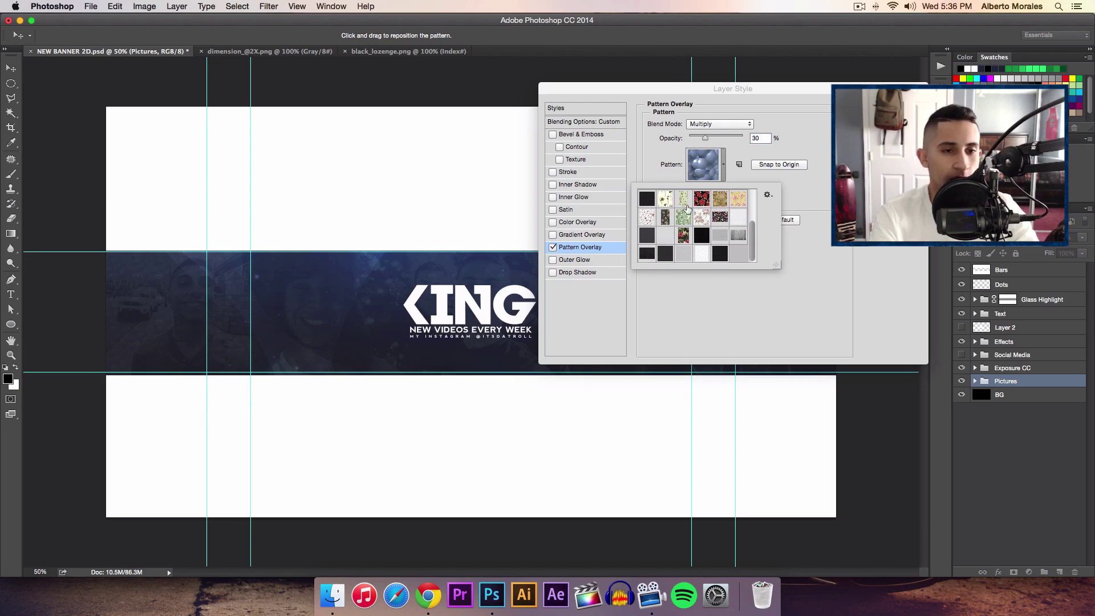
scroll(741, 234, "up", 3)
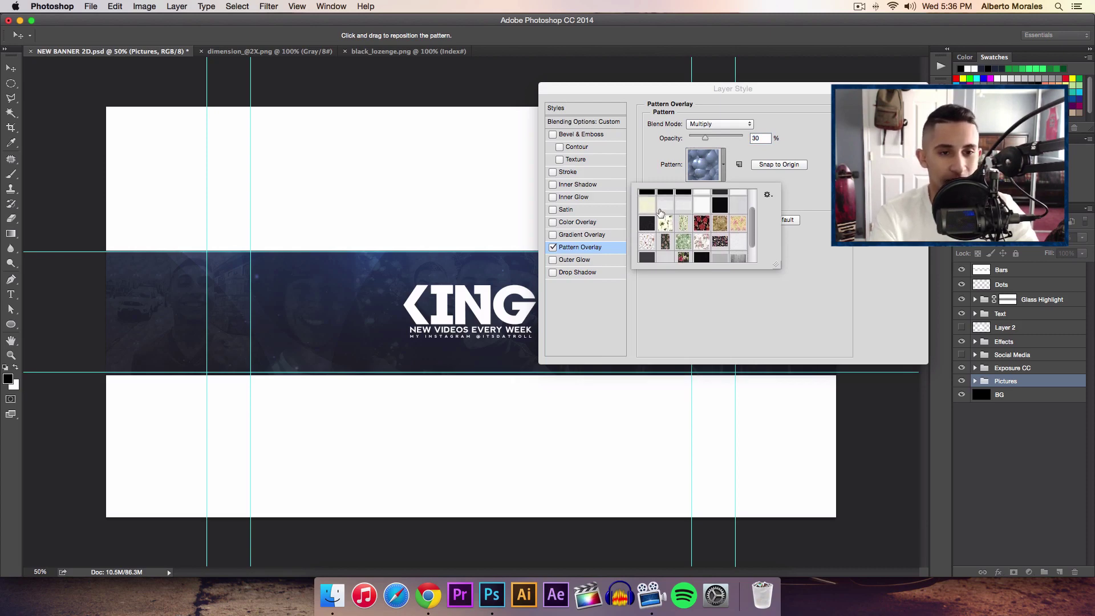
scroll(752, 235, "down", 2)
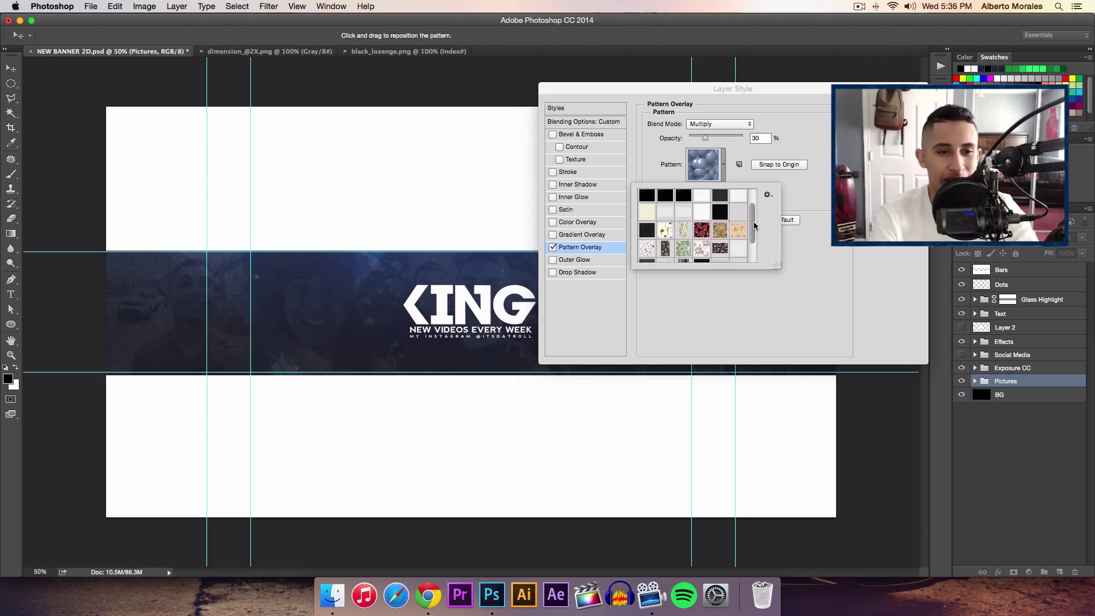
scroll(753, 241, "down", 1)
left_click(719, 254)
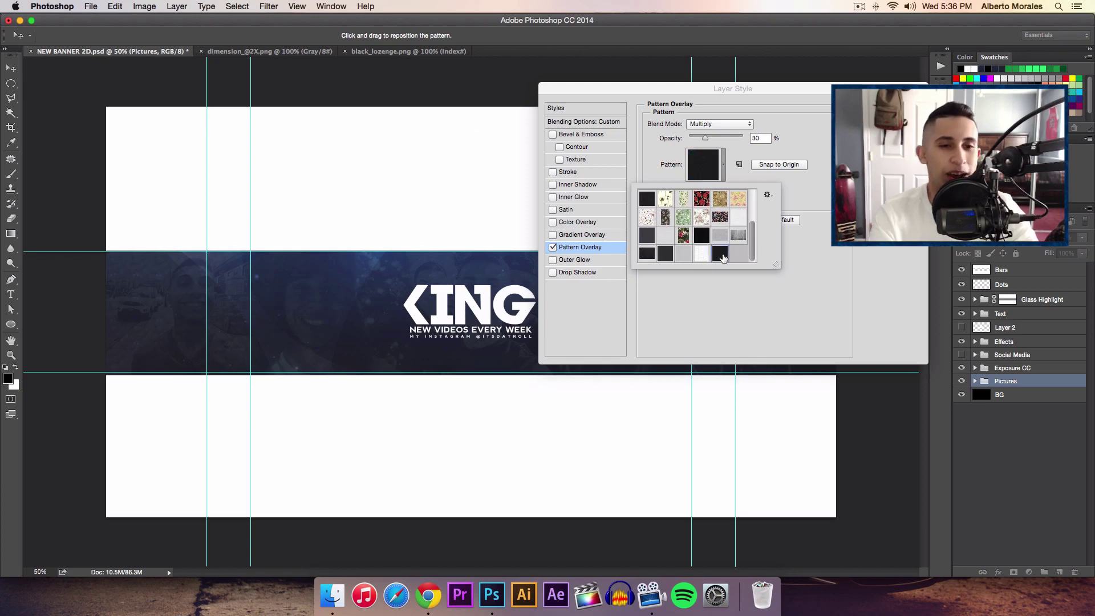
left_click_drag(727, 97, 726, 112)
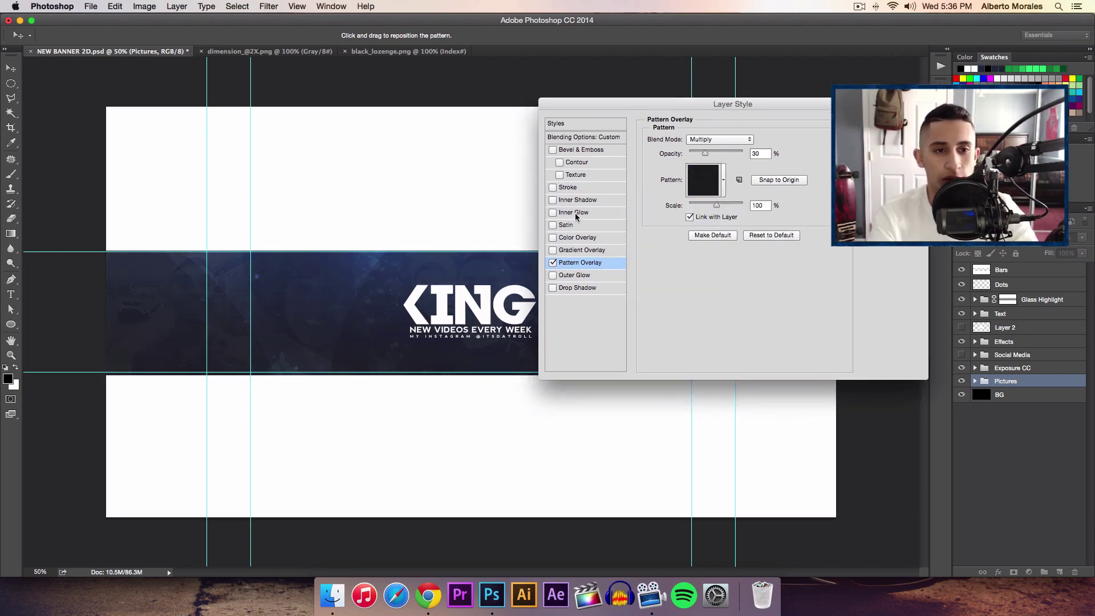
left_click(717, 183)
left_click(293, 207)
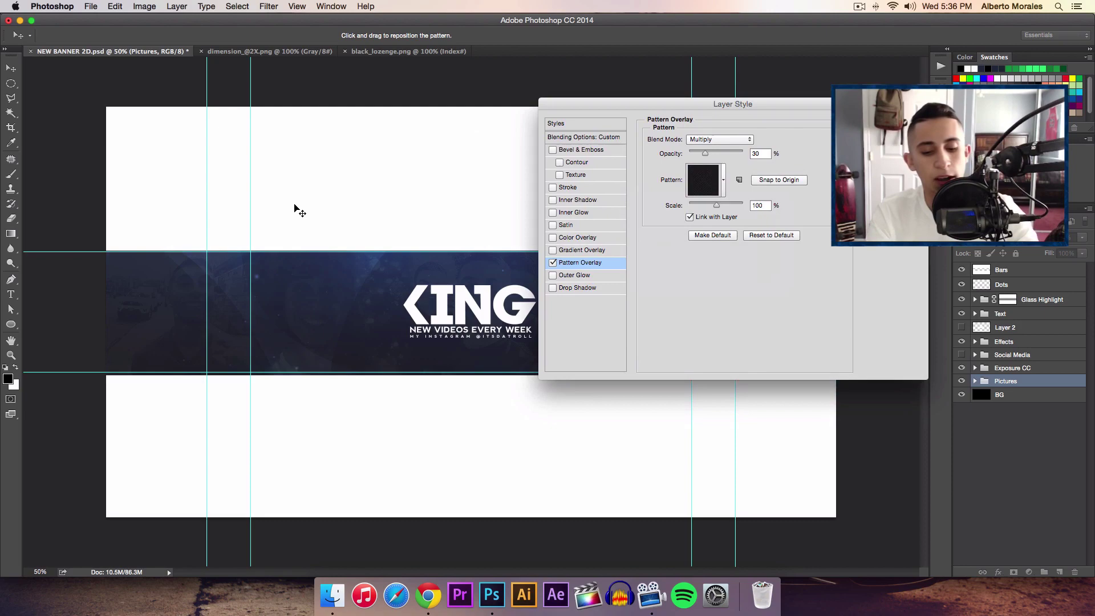
Zoom in on the KING lettering and fine-tune the overlay opacity.
key("super+equal")
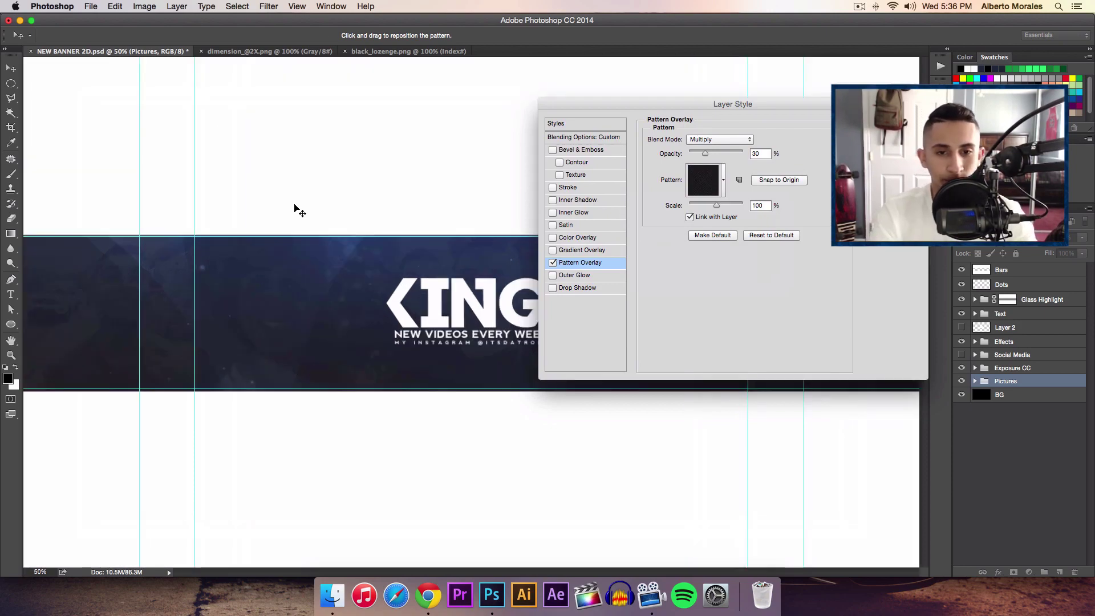
key("super+equal")
key("super+equal")
key("super+equal")
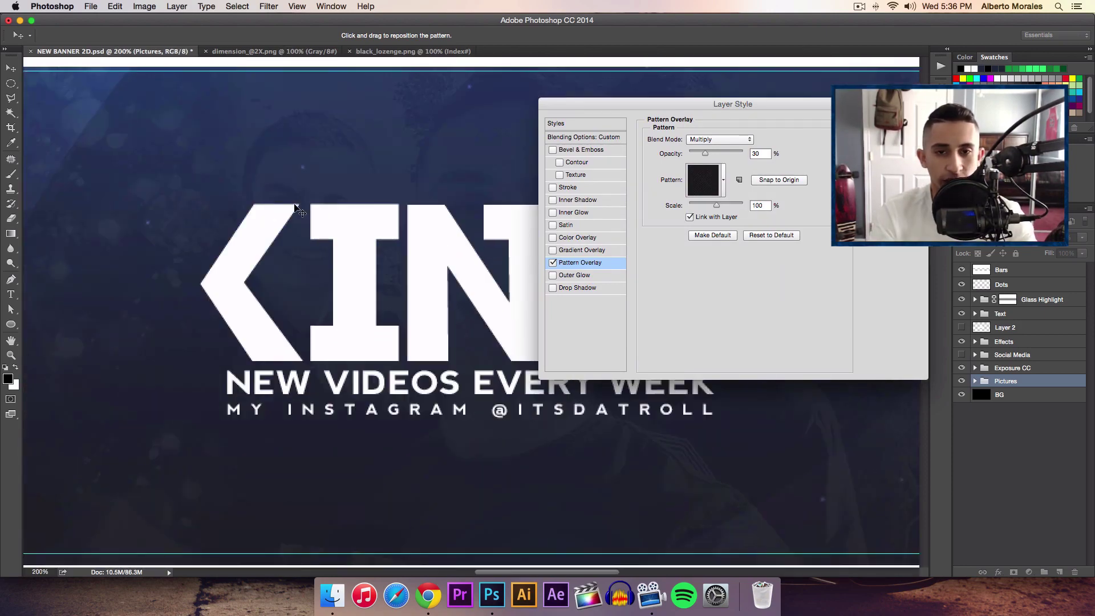
key("super+minus")
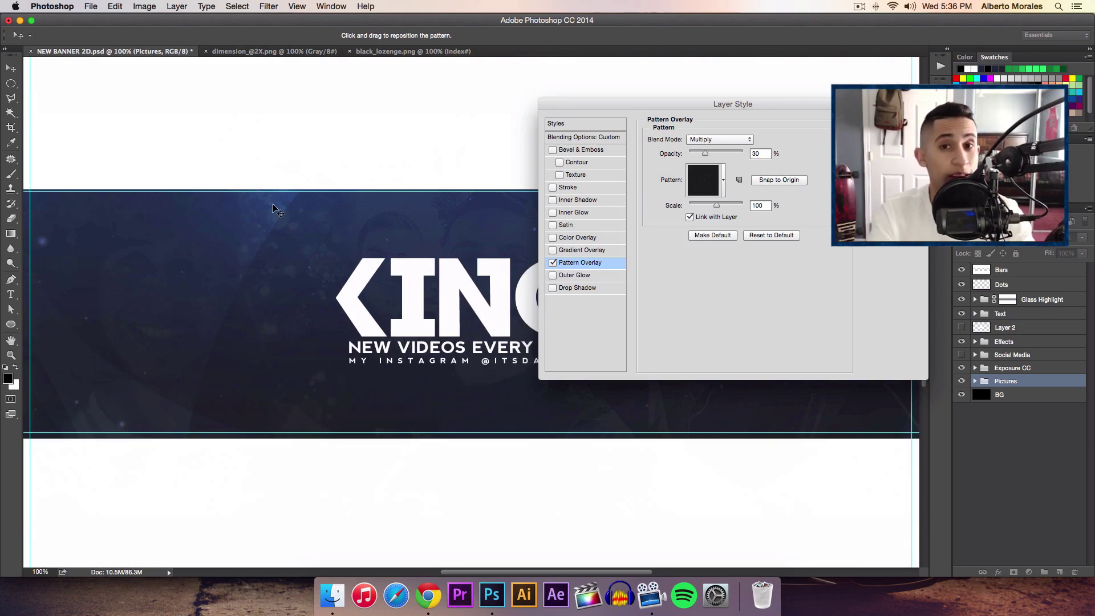
key("super+equal")
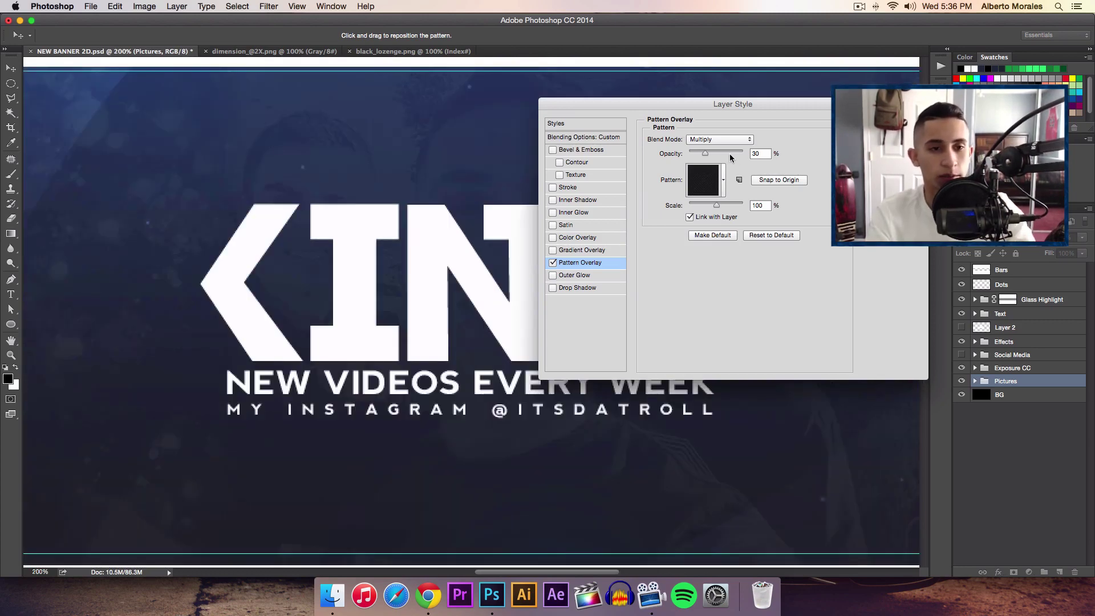
mouse_move(727, 153)
left_mouse_down()
mouse_move(755, 153)
mouse_move(719, 153)
left_mouse_up()
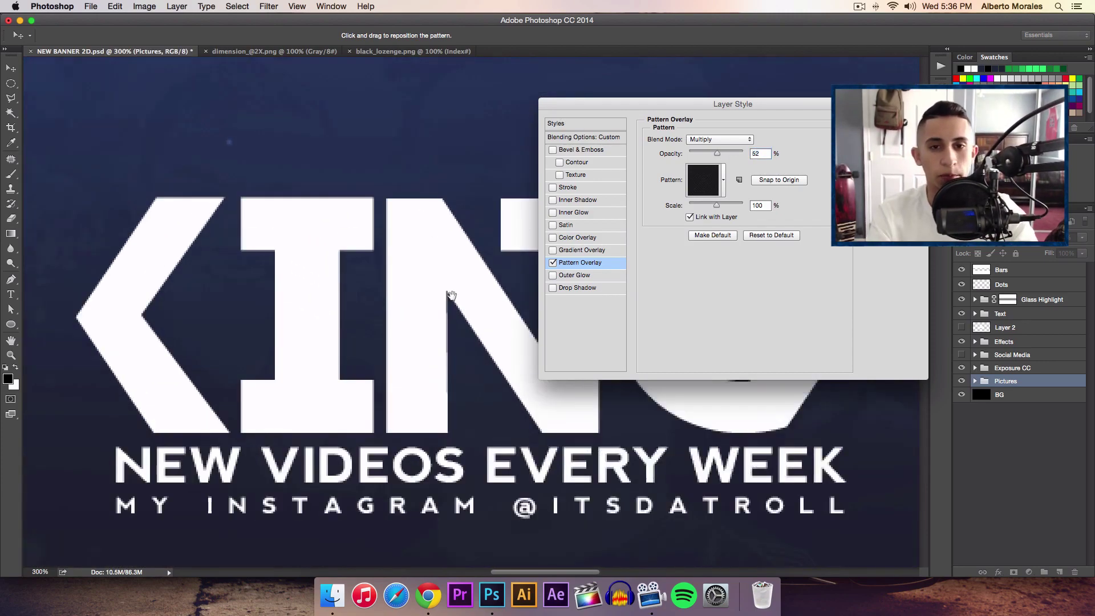
key("super+equal")
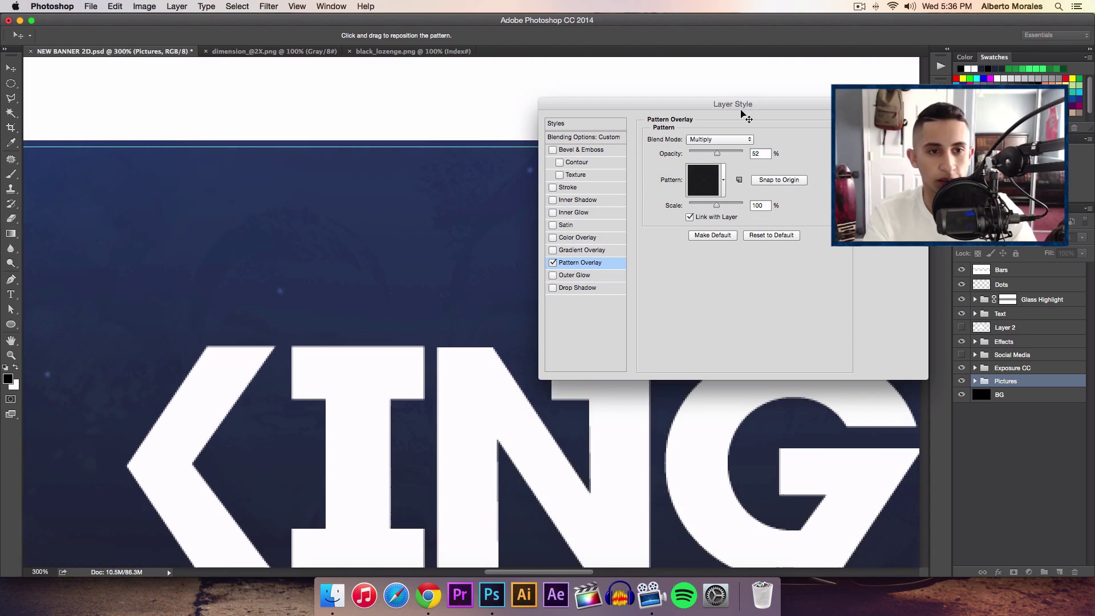
left_click(703, 154)
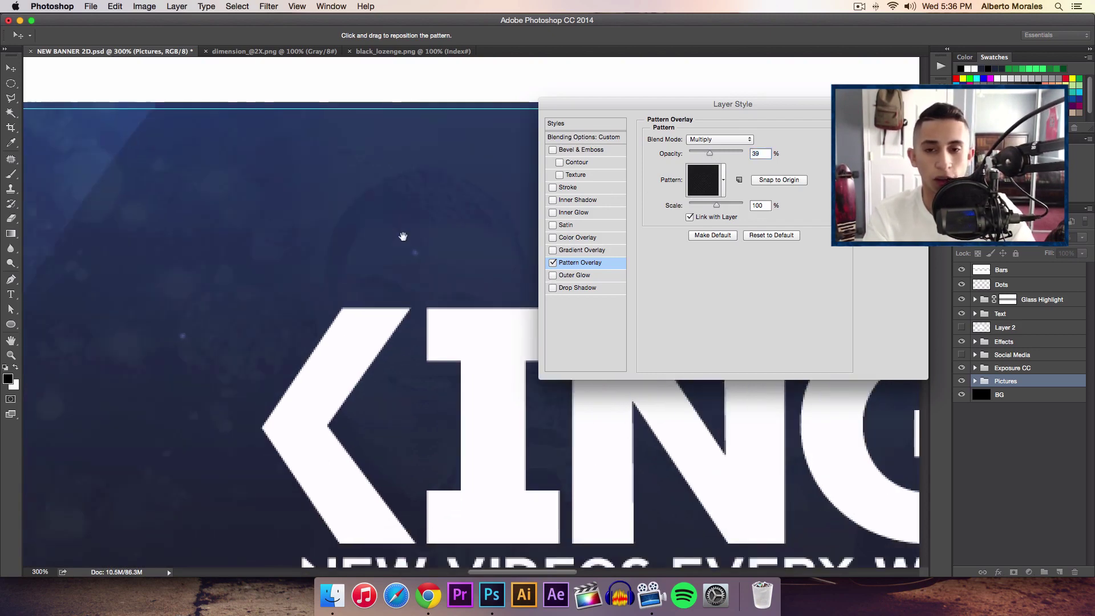
Toggle the pattern overlay off and on to compare, then zoom out to 200%.
left_click(552, 262)
left_click(553, 262)
key("space")
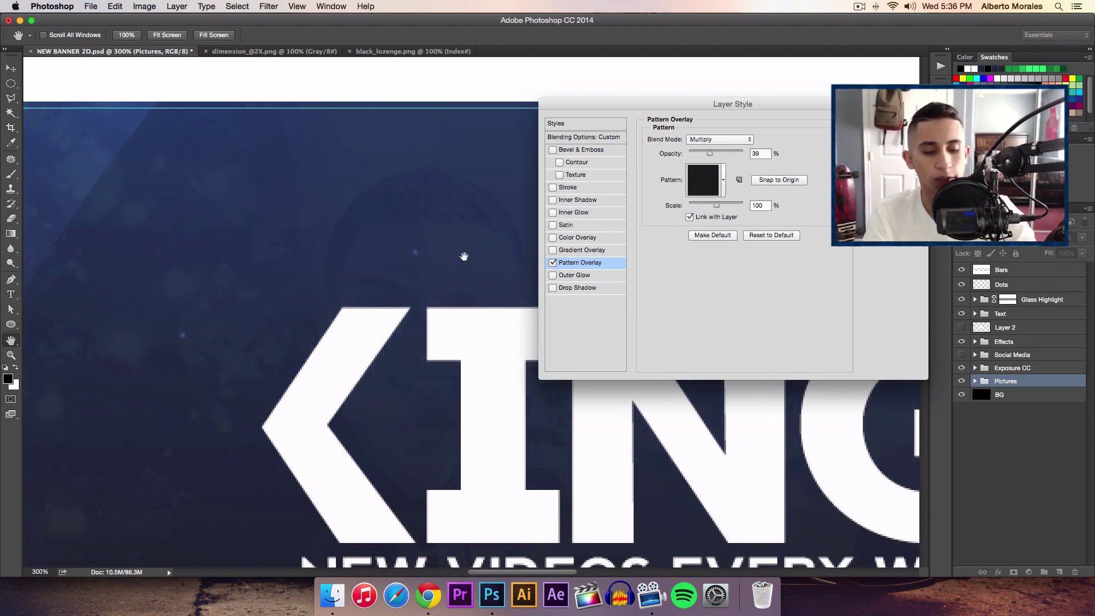
key("super+minus")
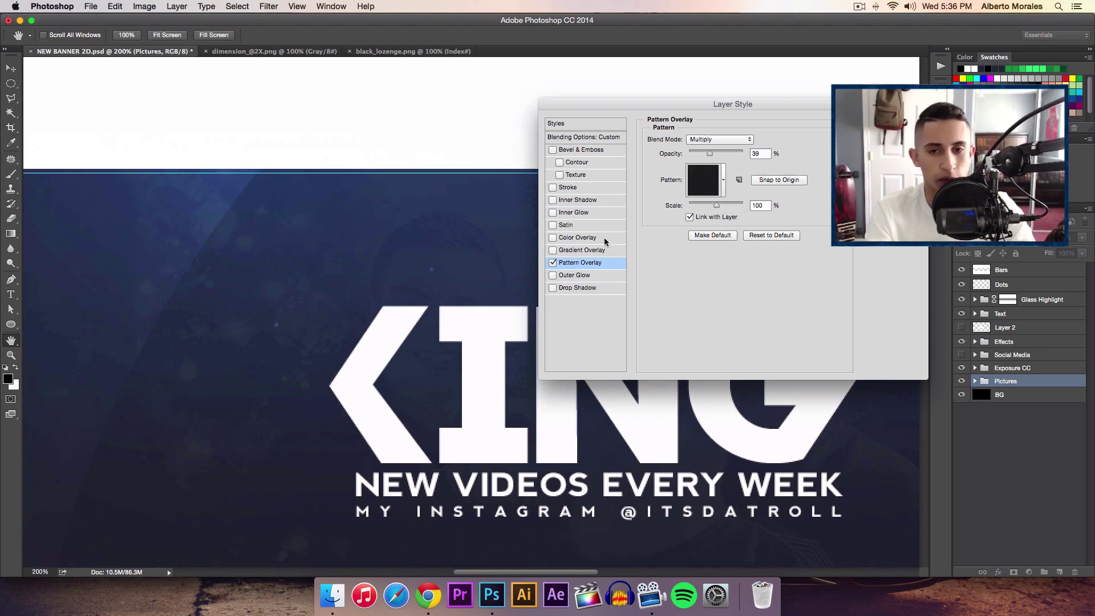
Try the red floral pattern for the overlay and zoom out to see the banner.
left_click(712, 182)
left_click(705, 217)
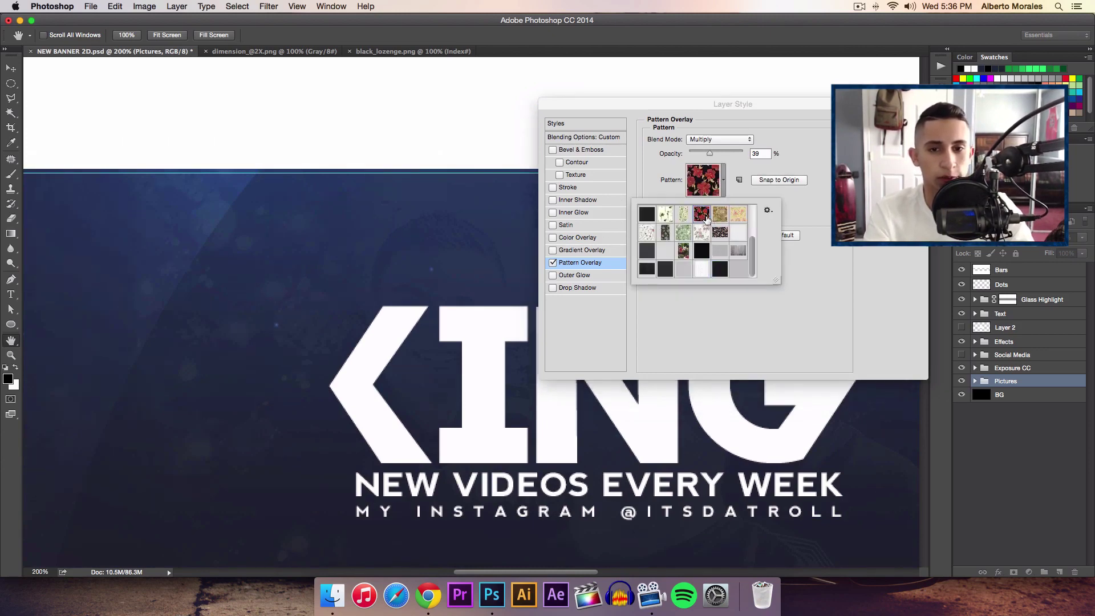
left_click(842, 303)
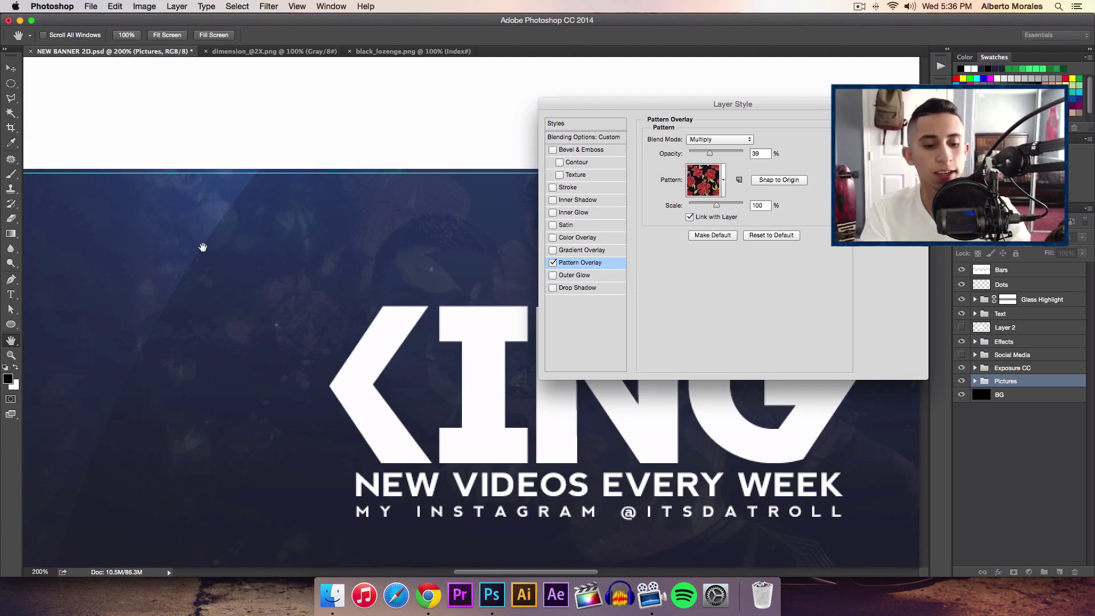
key("super+minus")
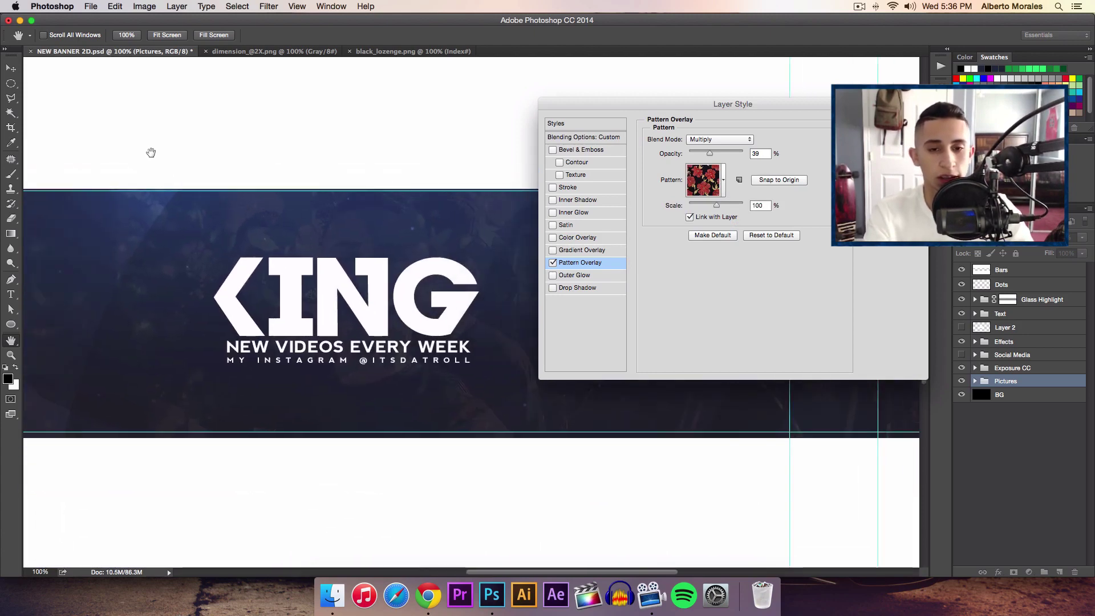
Adjust the overlay opacity and switch the blend mode to Screen, then Overlay.
left_click_drag(707, 150, 703, 149)
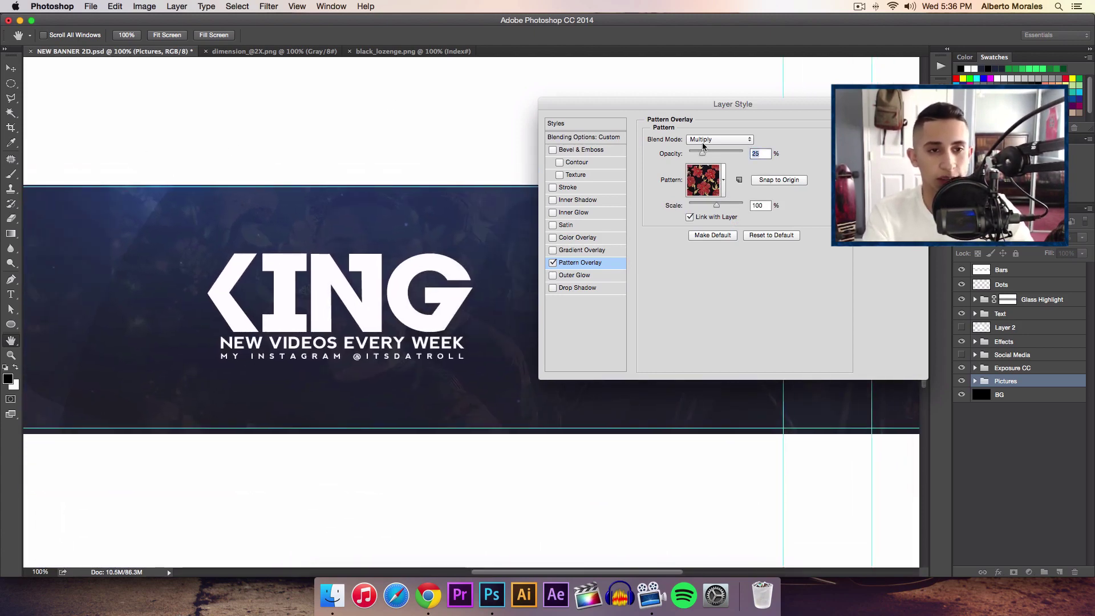
left_click(703, 143)
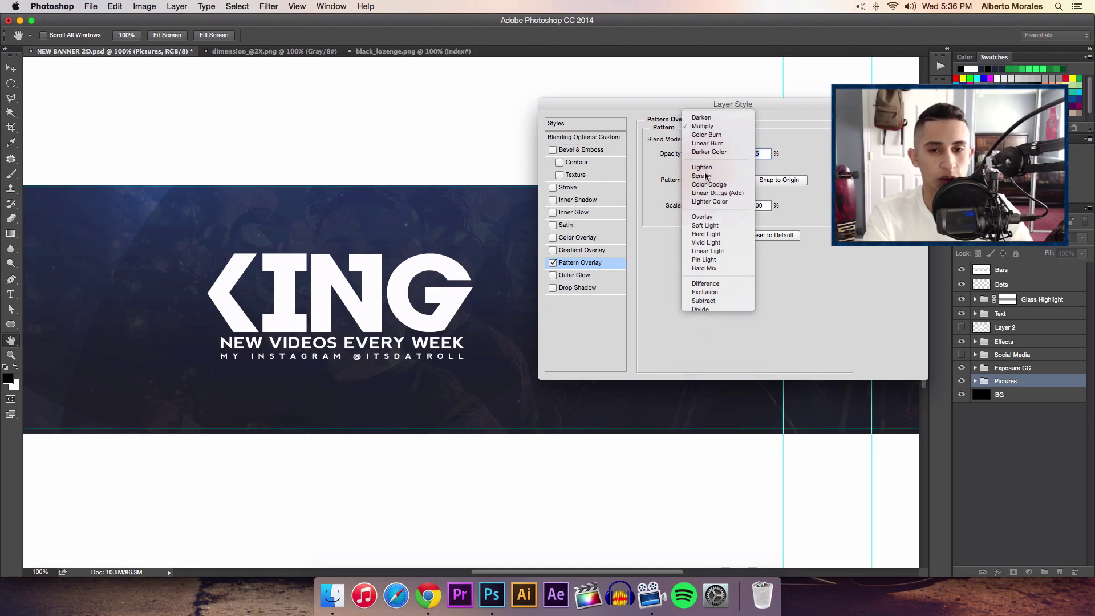
left_click(706, 176)
left_click(710, 143)
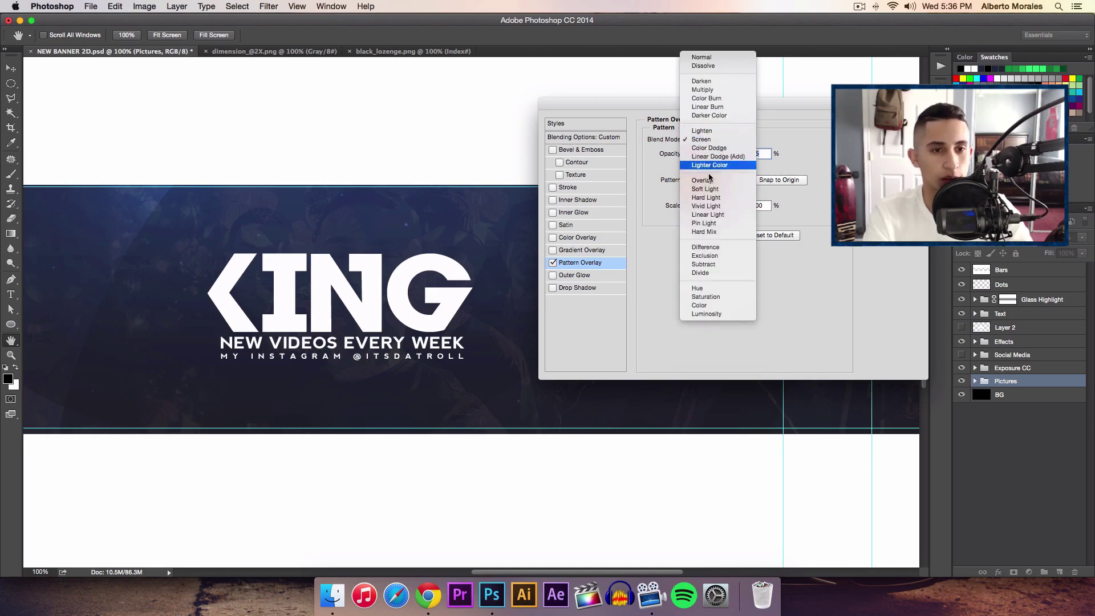
left_click(709, 180)
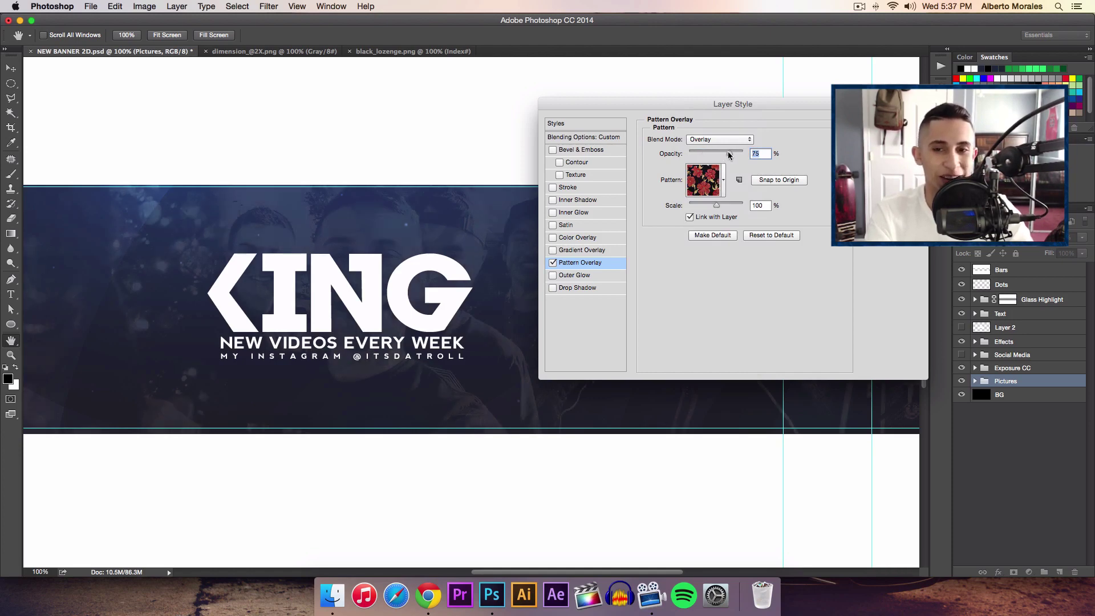
Choose the dark floral pattern and reframe the banner beside the Layer Style settings.
left_click(703, 179)
left_click(643, 212)
left_click_drag(667, 102, 681, 97)
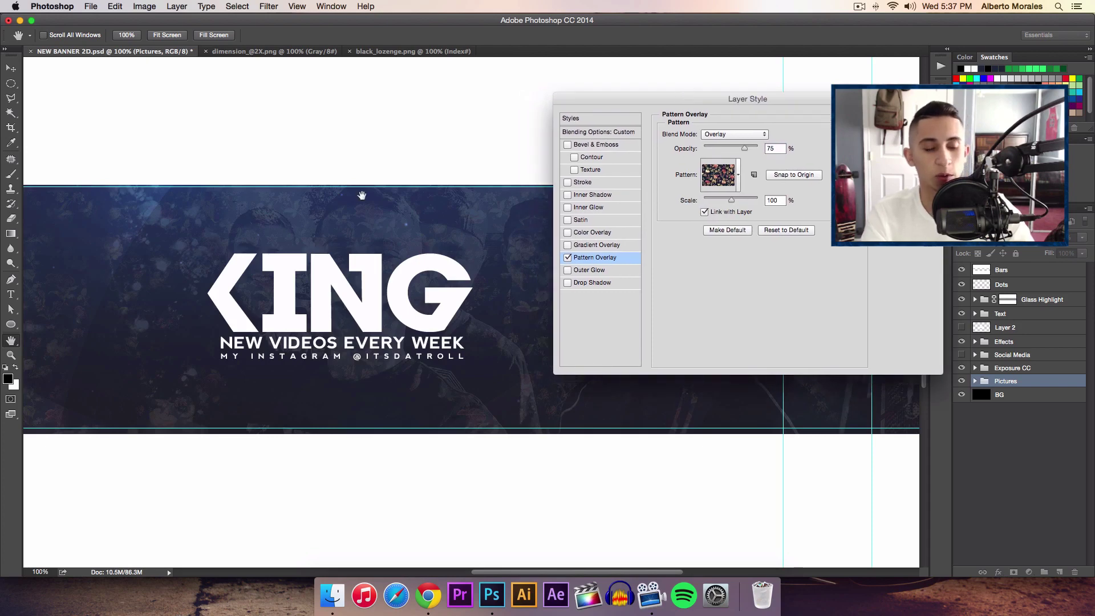
key("super+minus")
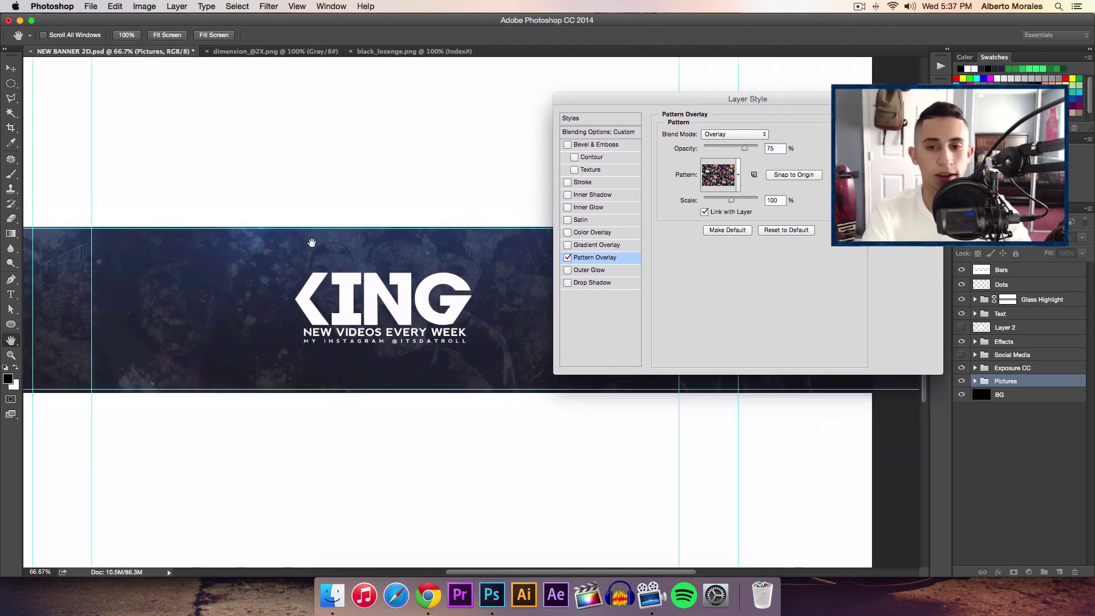
left_click_drag(311, 242, 422, 204)
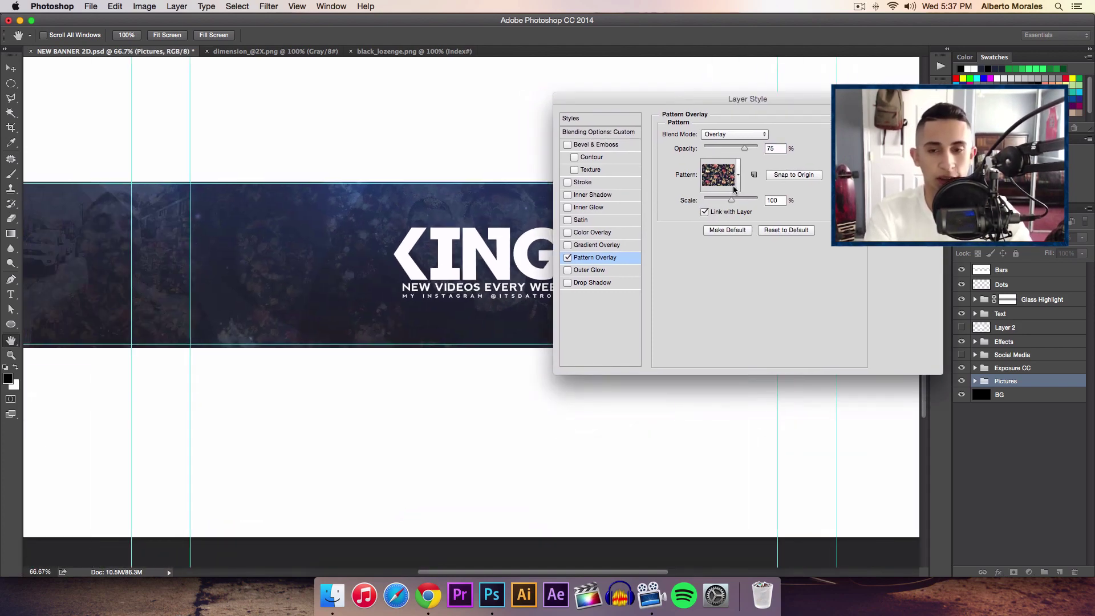
Set the overlay opacity to 23% and zoom out to 50% to judge it.
left_click(713, 148)
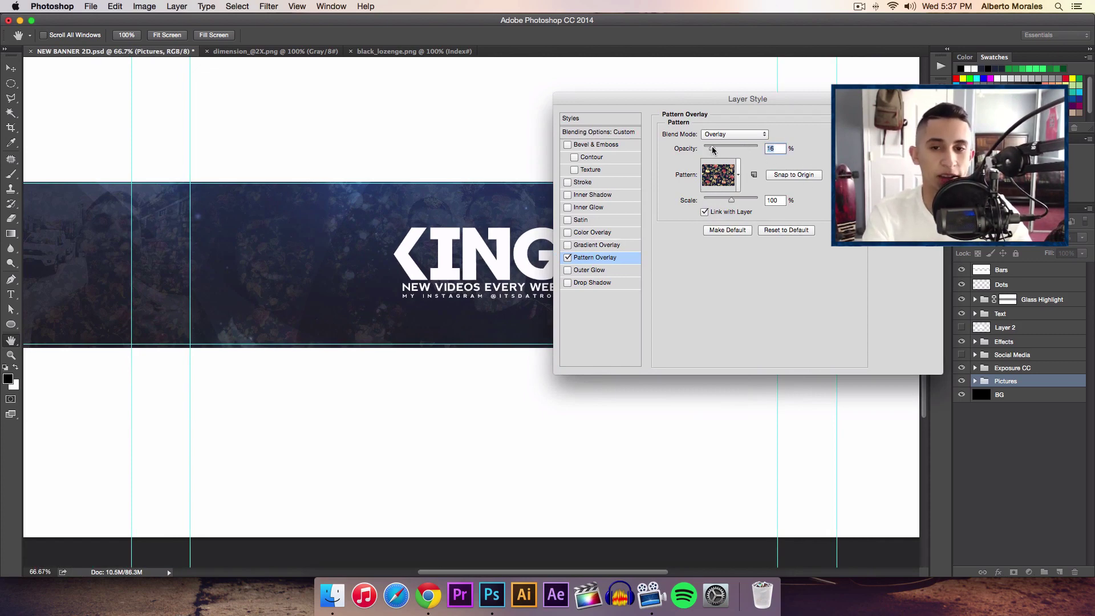
left_click_drag(712, 149, 716, 149)
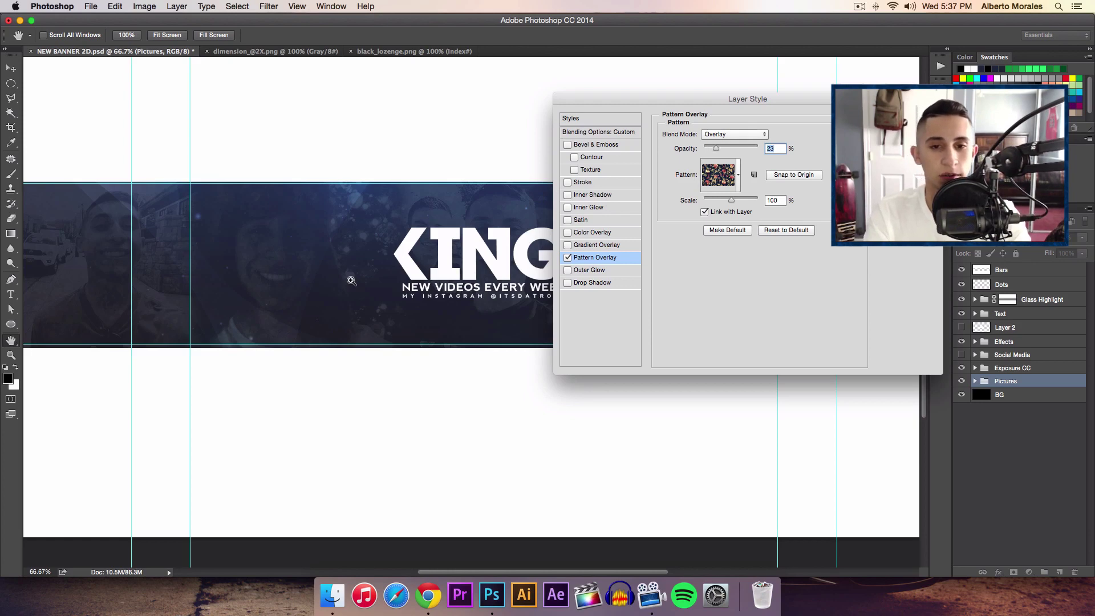
key("super+equal")
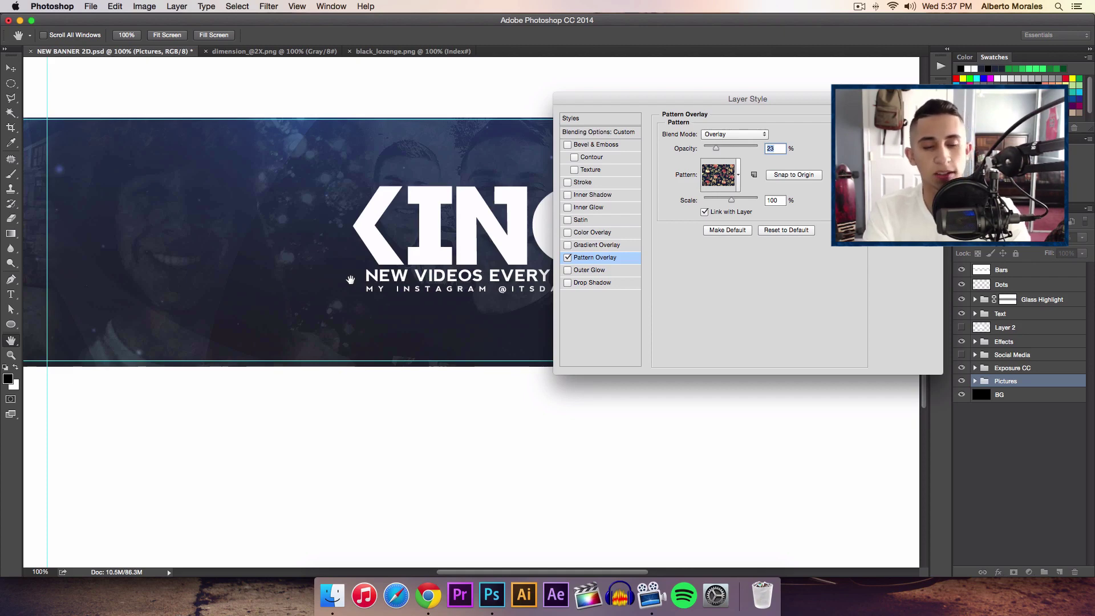
key("super+minus")
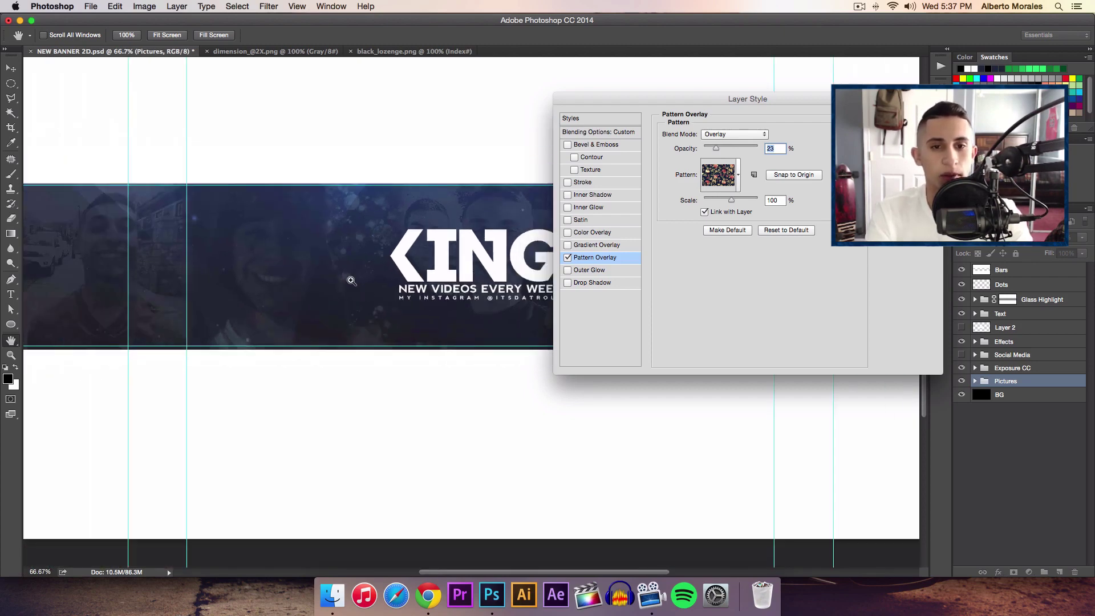
key("super+minus")
Try the pink-on-yellow and gold floral patterns, then pick the dark grey tile.
left_click(700, 179)
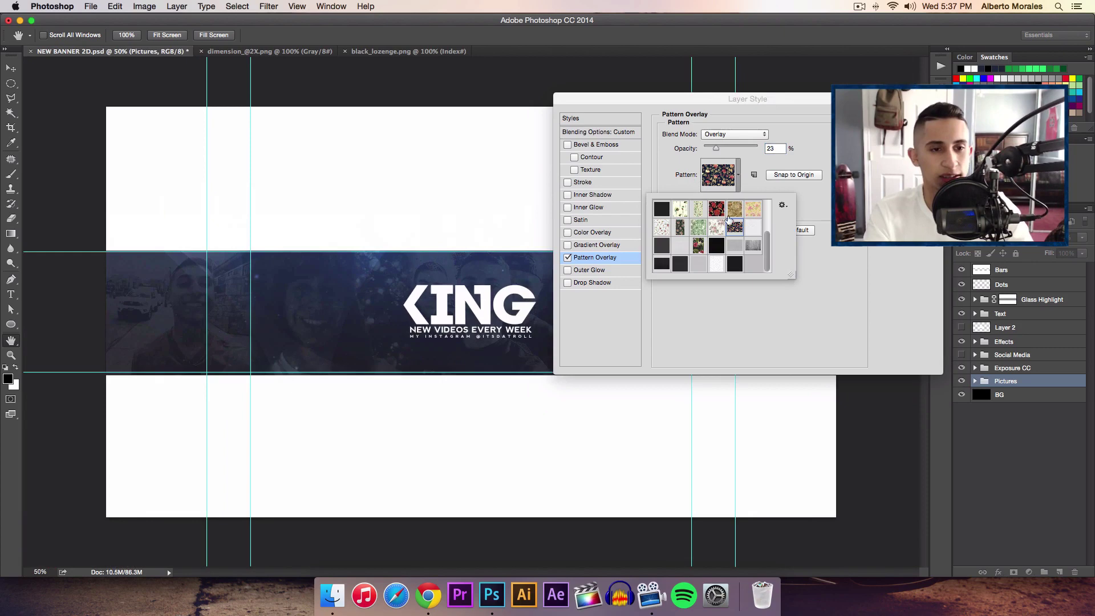
left_click(752, 210)
left_click(734, 210)
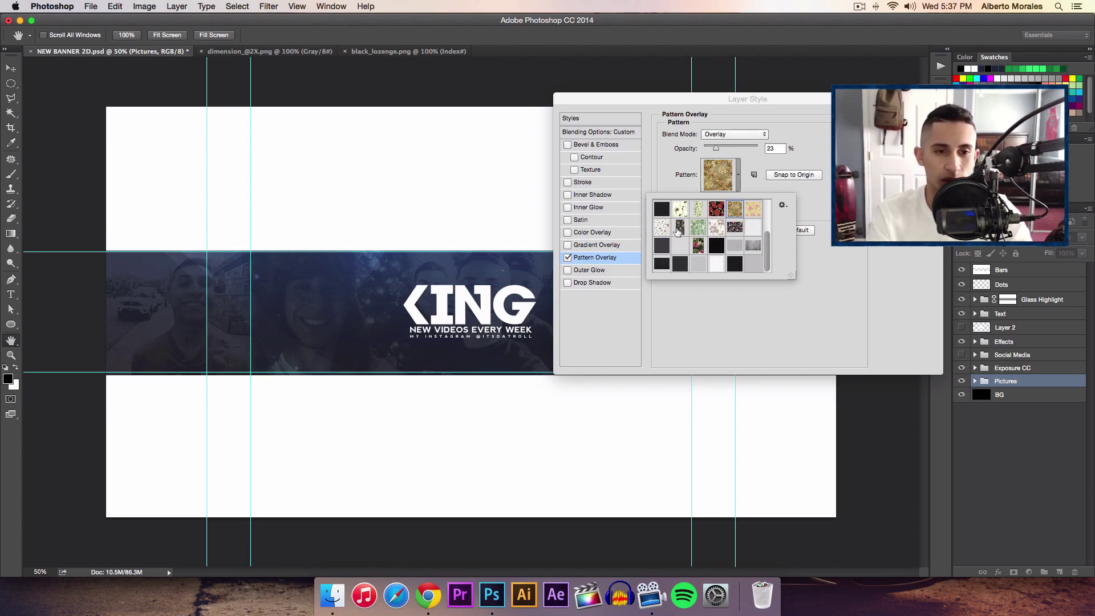
left_click(680, 265)
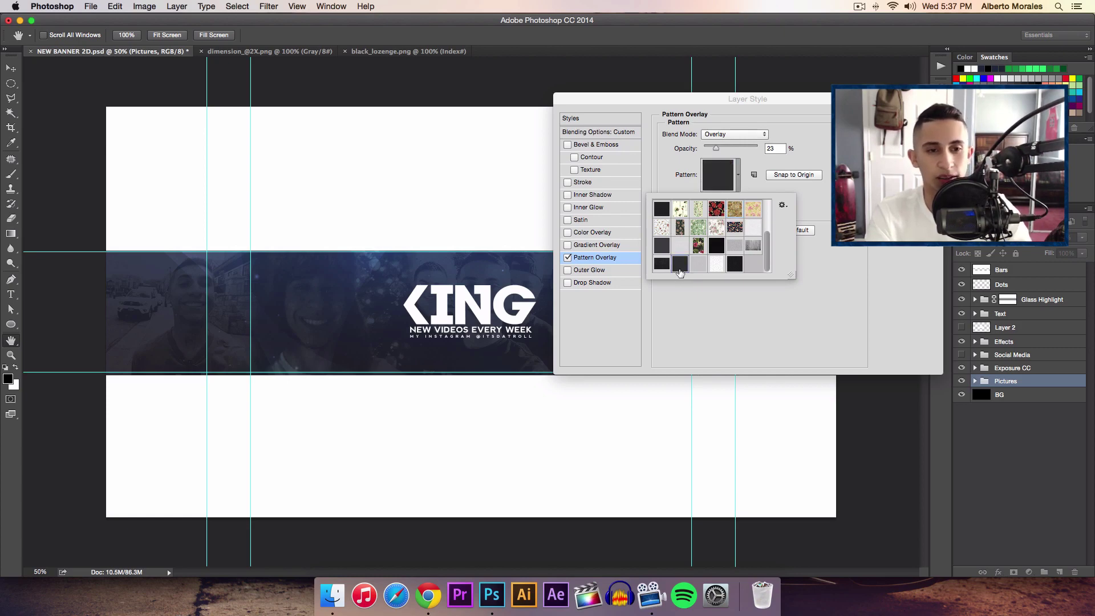
left_click(752, 322)
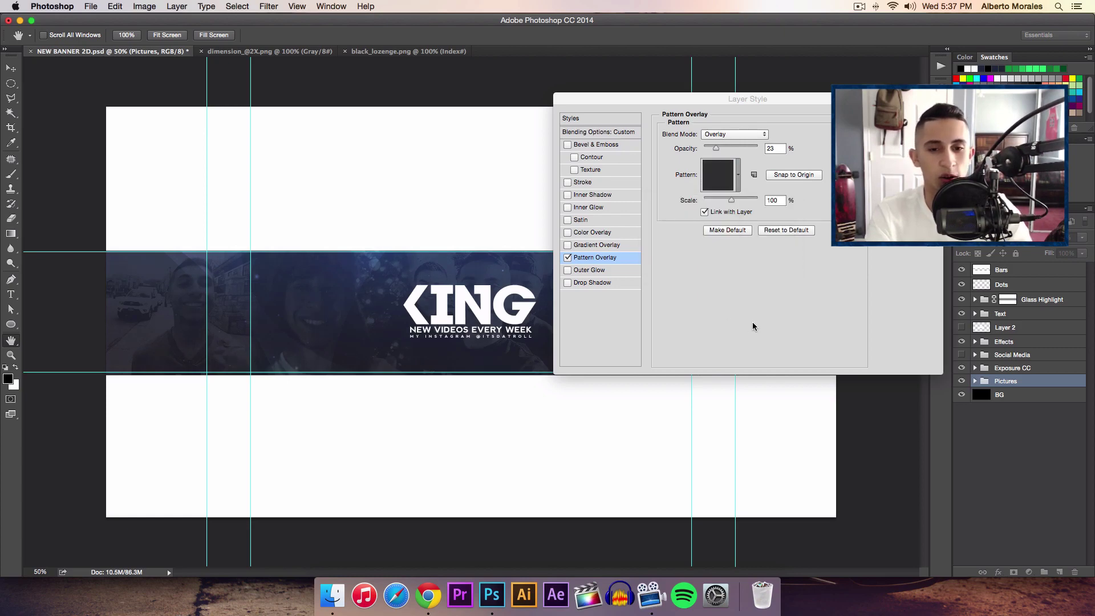
Check the banner at 100%, keep the dark tile, and apply the Pattern Overlay.
left_click(482, 255, "super")
left_click(483, 256, "super")
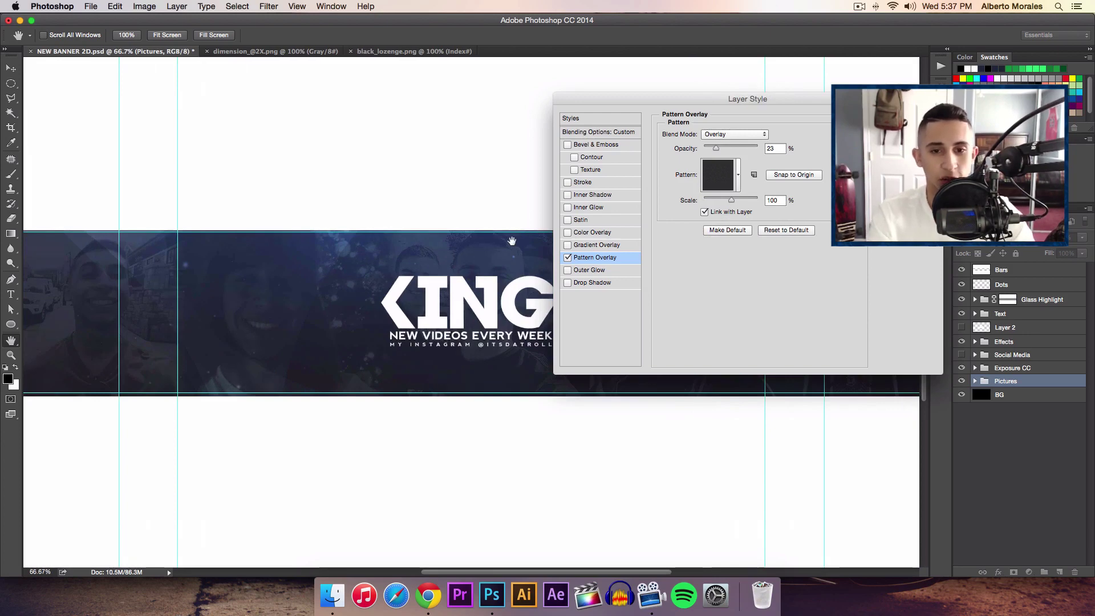
key("super+1")
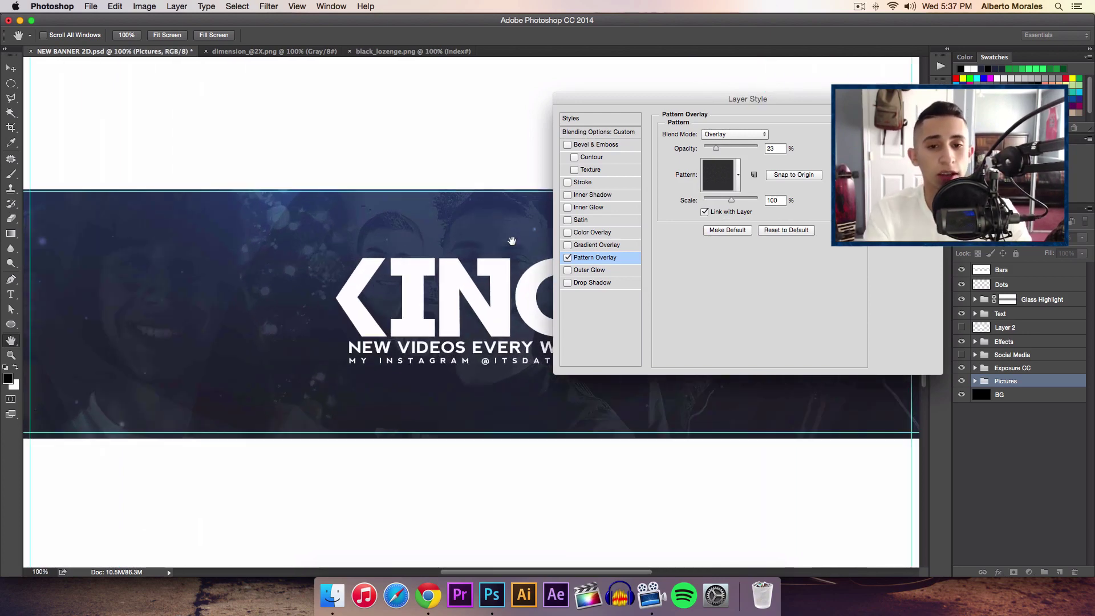
left_click_drag(472, 205, 251, 173)
left_click(705, 185)
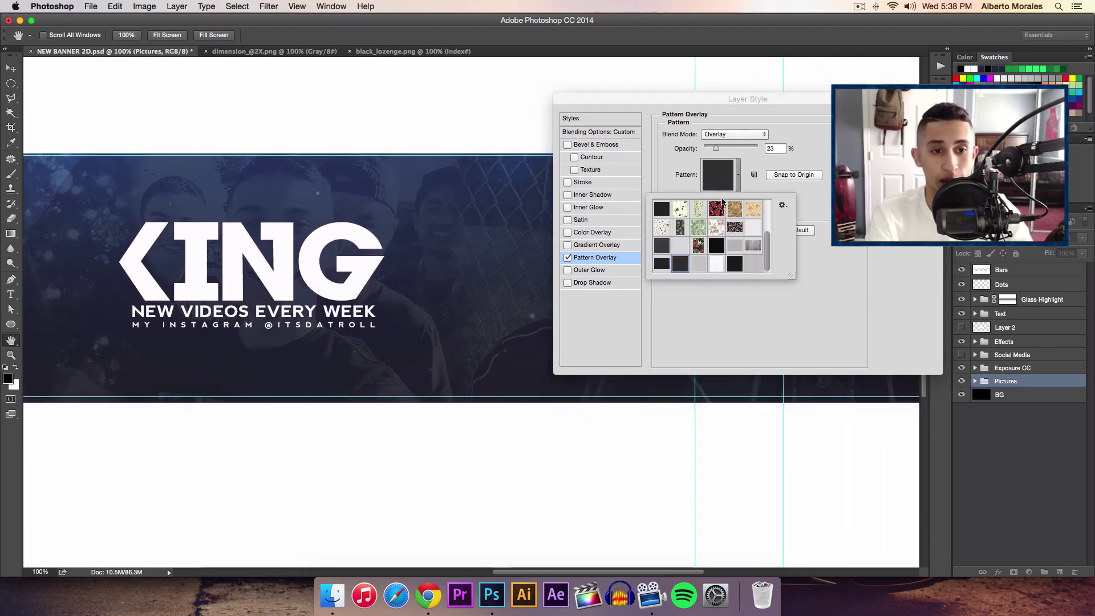
mouse_move(768, 247)
left_mouse_down()
mouse_move(767, 221)
mouse_move(766, 237)
left_mouse_up()
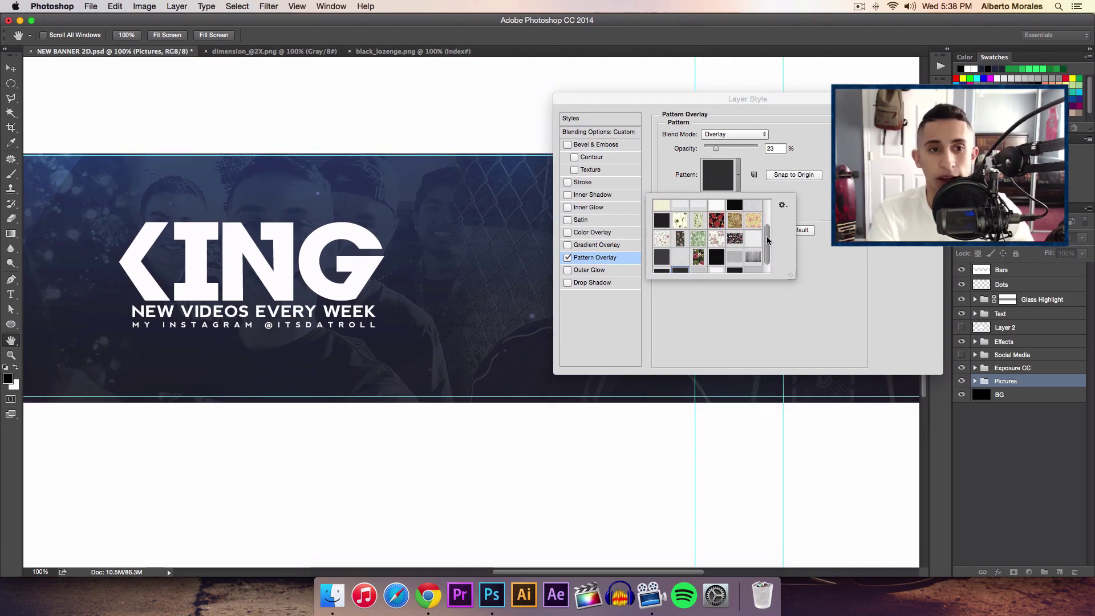
left_click(810, 280)
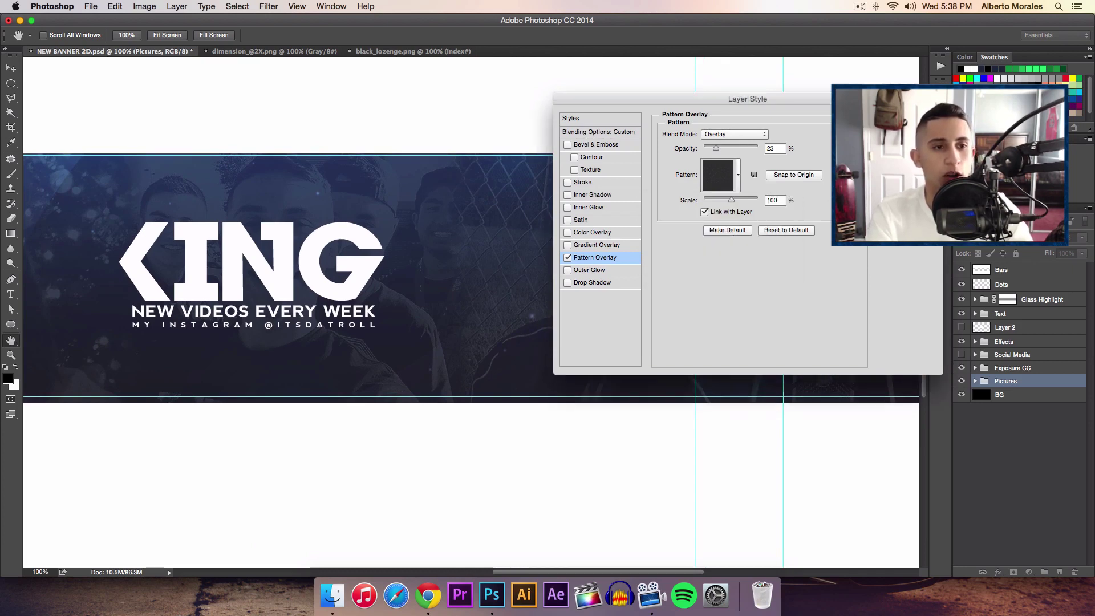
left_click(911, 117)
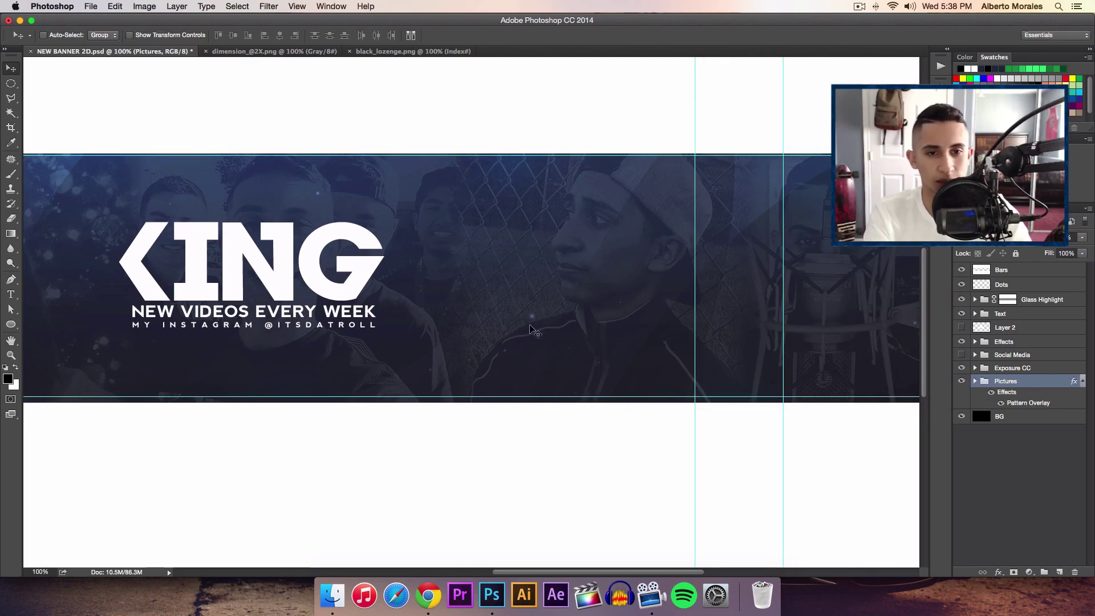
Zoom the canvas out to 50% to view the whole textured KING banner.
key("super+minus")
key("super+minus")
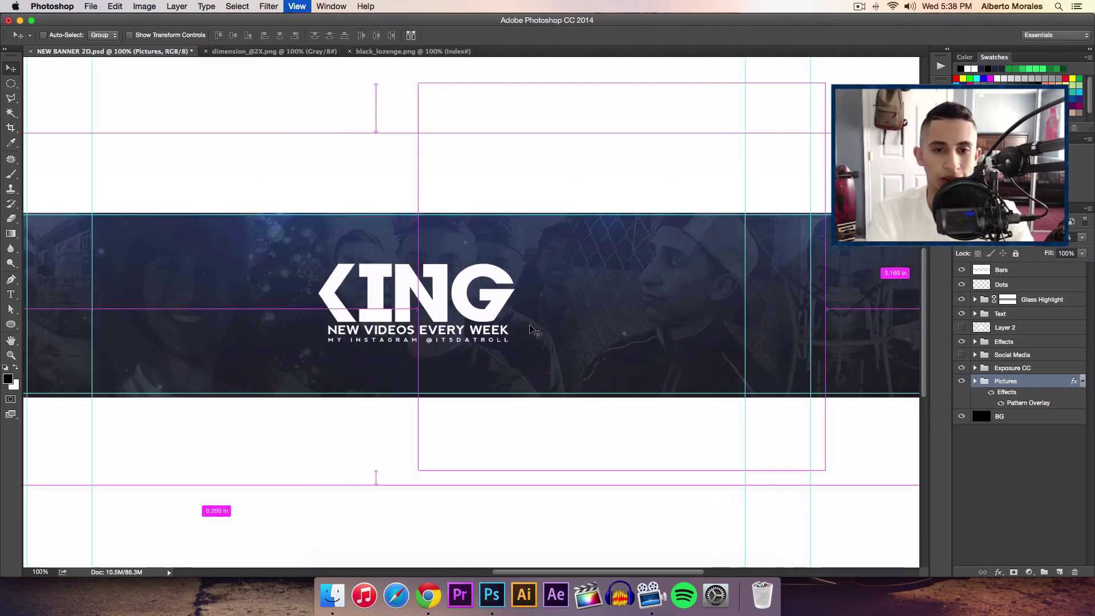